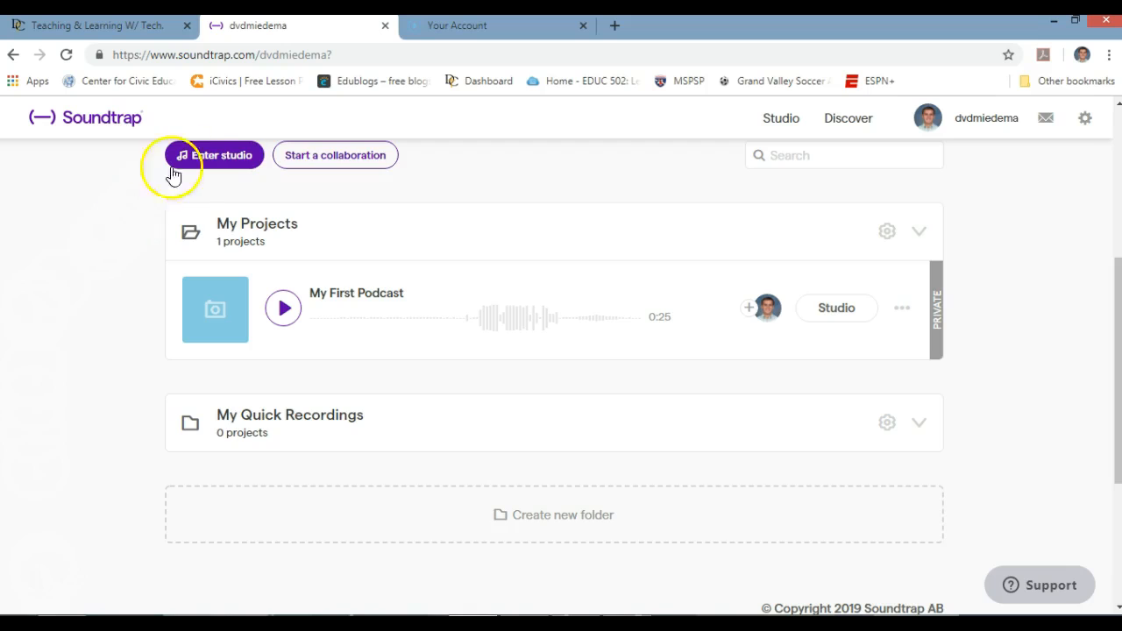
- Choose Start a collaboration on the projects page to bring up Invite Friends
left_click(314, 160)
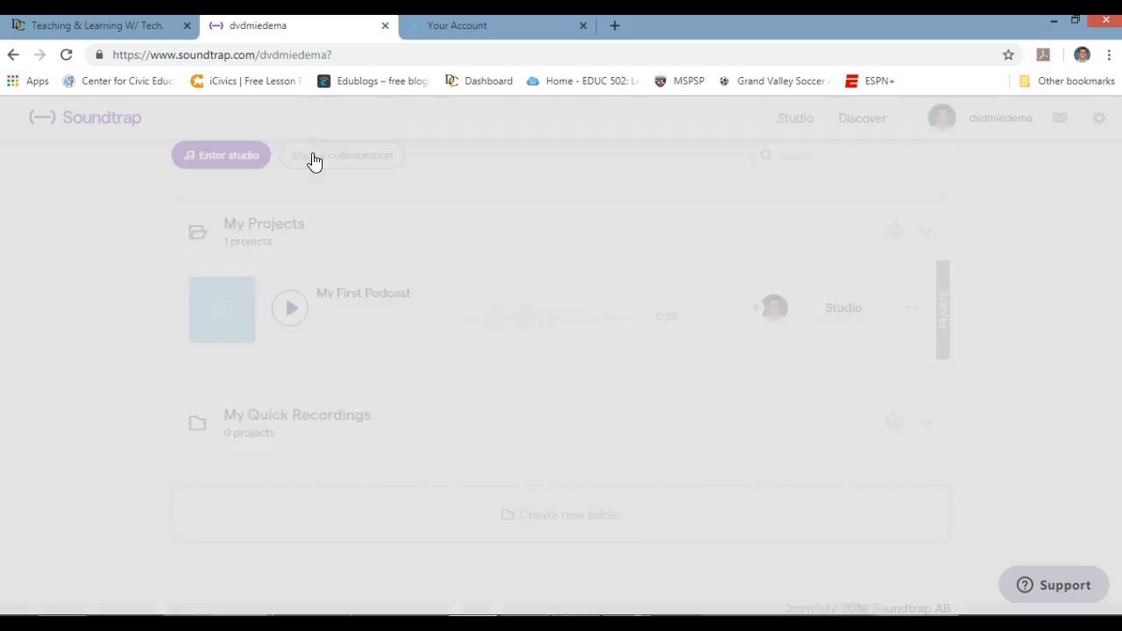
- Close the Invite Friends dialog to get back to the projects list with My First Podcast
left_click(537, 178)
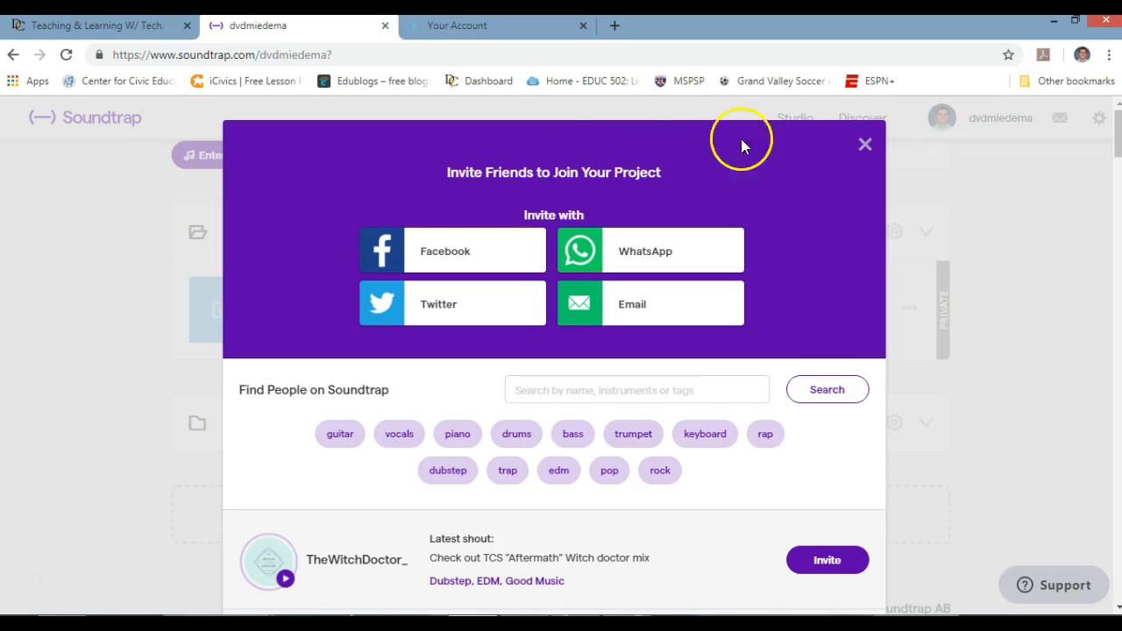
left_click(865, 148)
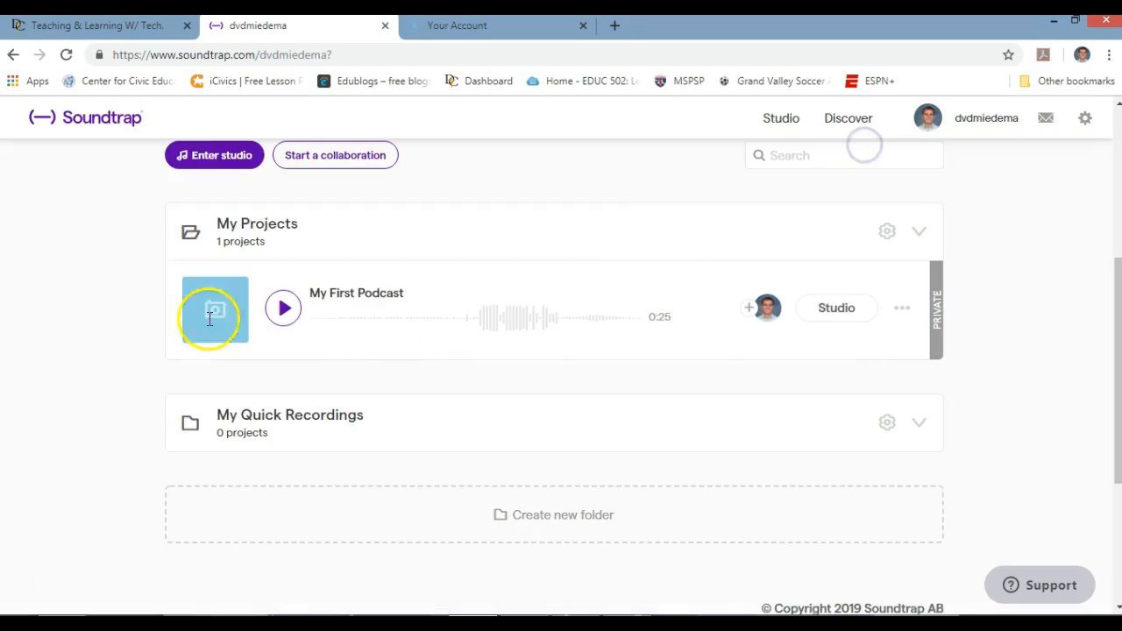
- Enter the studio and pick the Blank template for a new untitled song
left_click(207, 163)
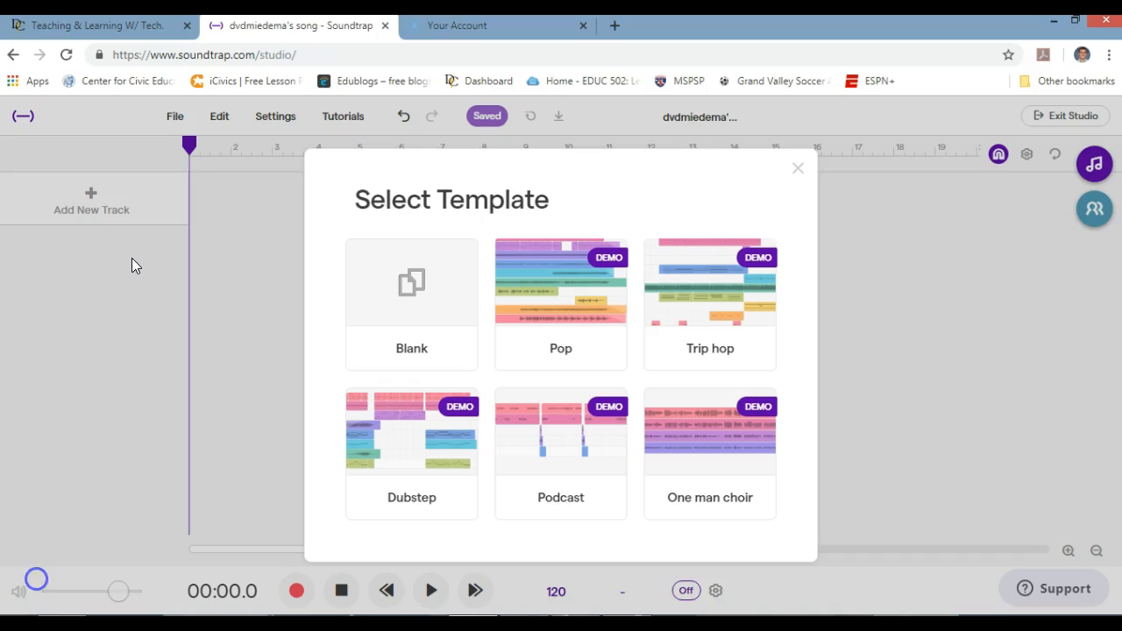
left_click(603, 178)
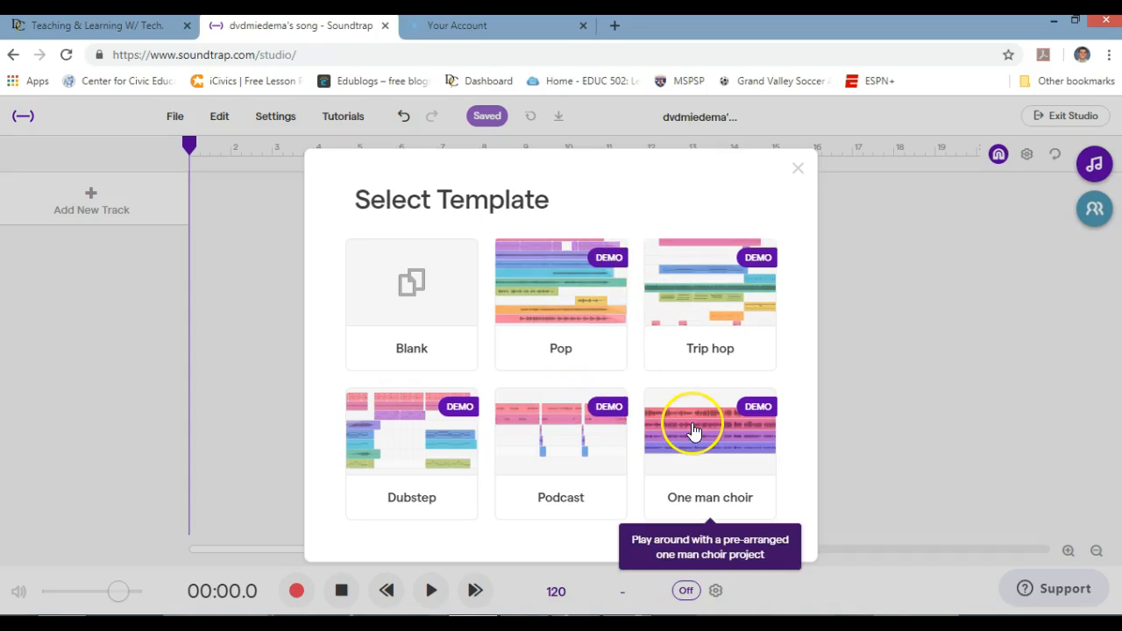
left_click(422, 315)
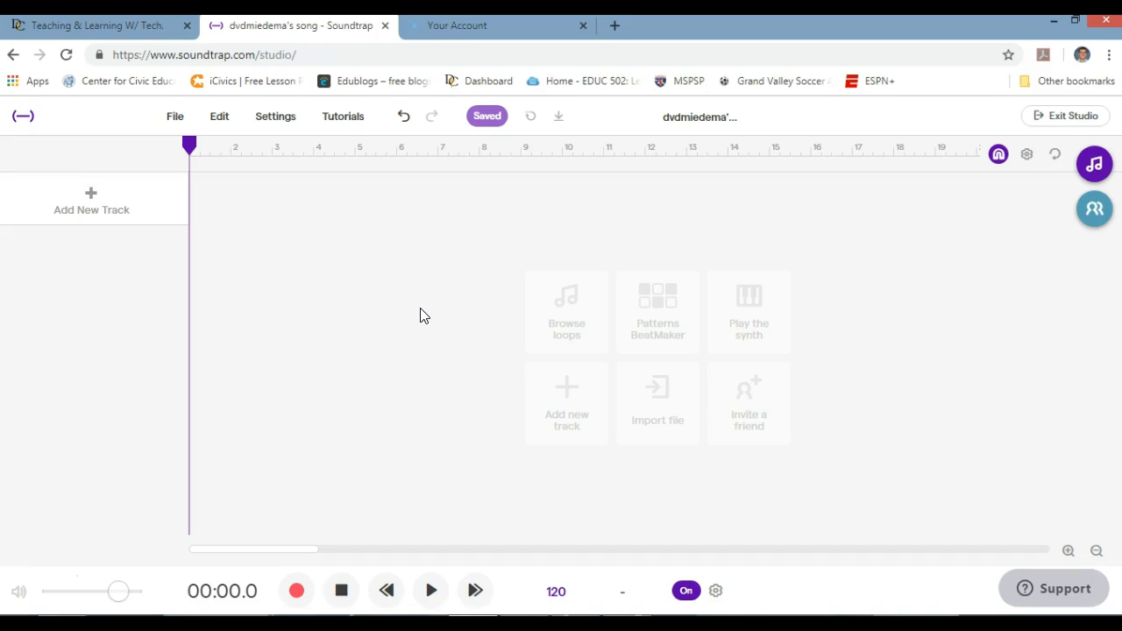
left_click(188, 146)
mouse_move(194, 151)
left_mouse_down()
mouse_move(614, 139)
mouse_move(185, 160)
mouse_move(200, 169)
mouse_move(781, 157)
mouse_move(190, 169)
left_mouse_up()
left_click(1093, 171)
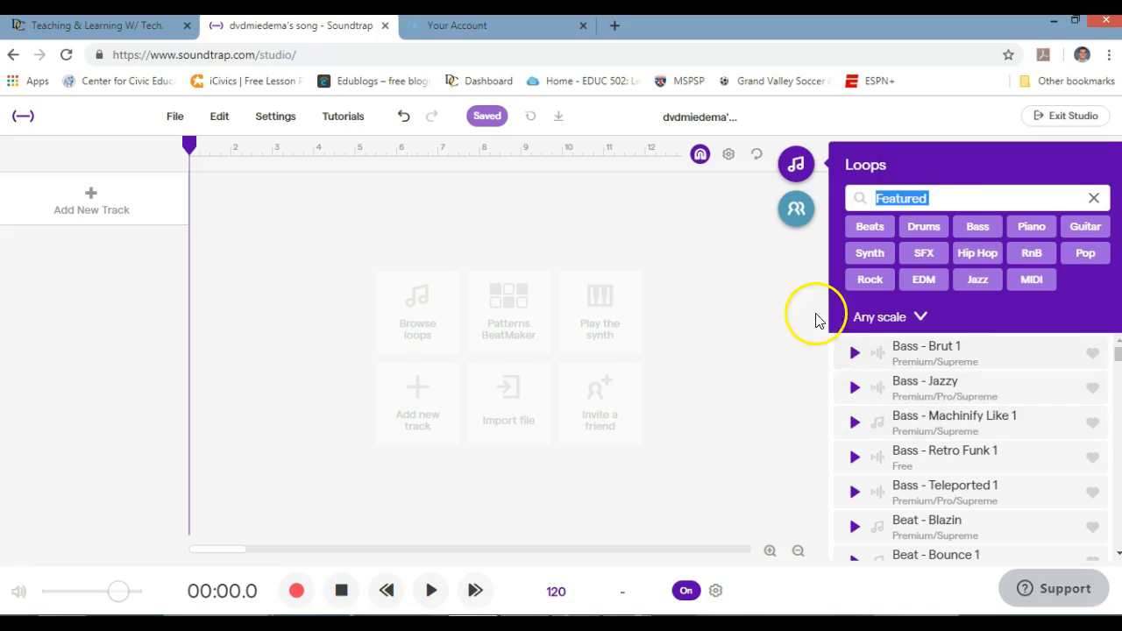
left_click(793, 164)
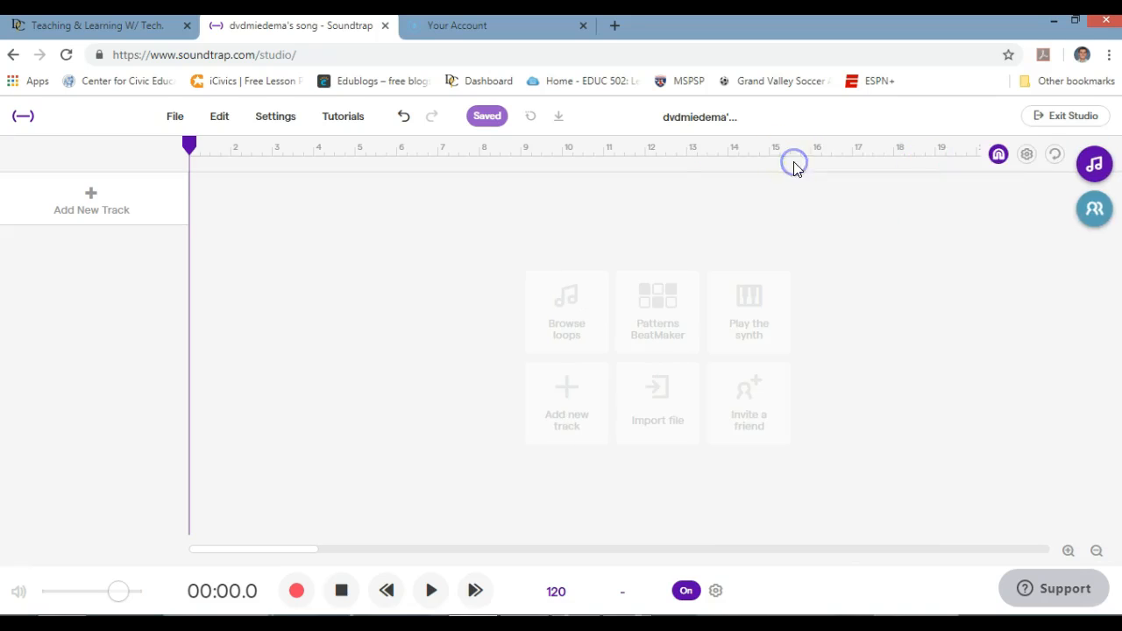
left_click(1099, 226)
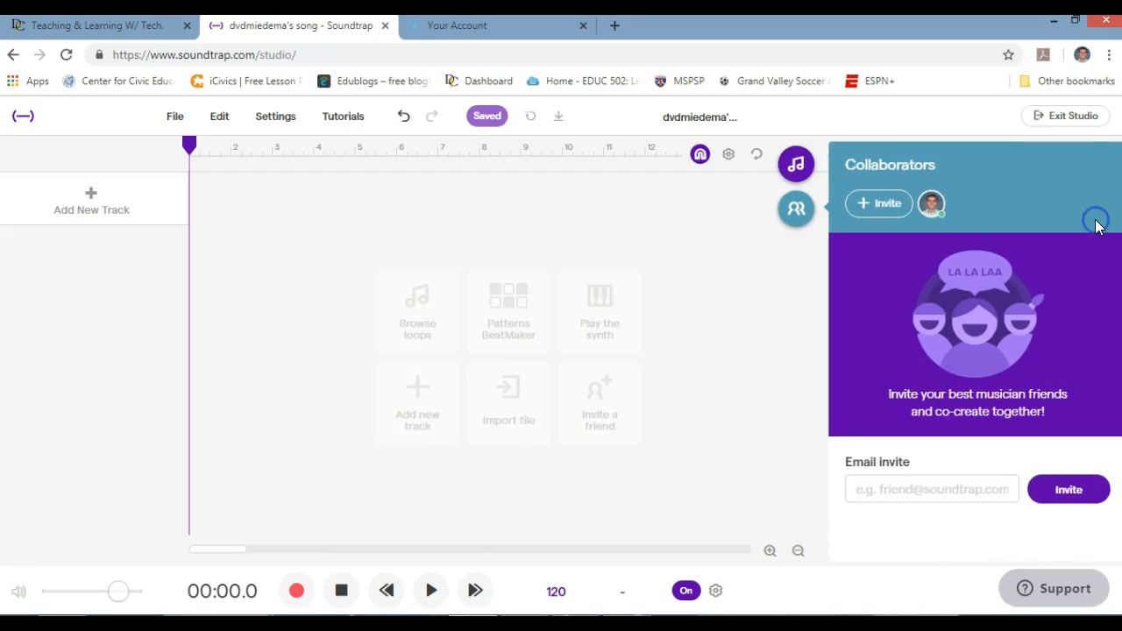
left_click(794, 210)
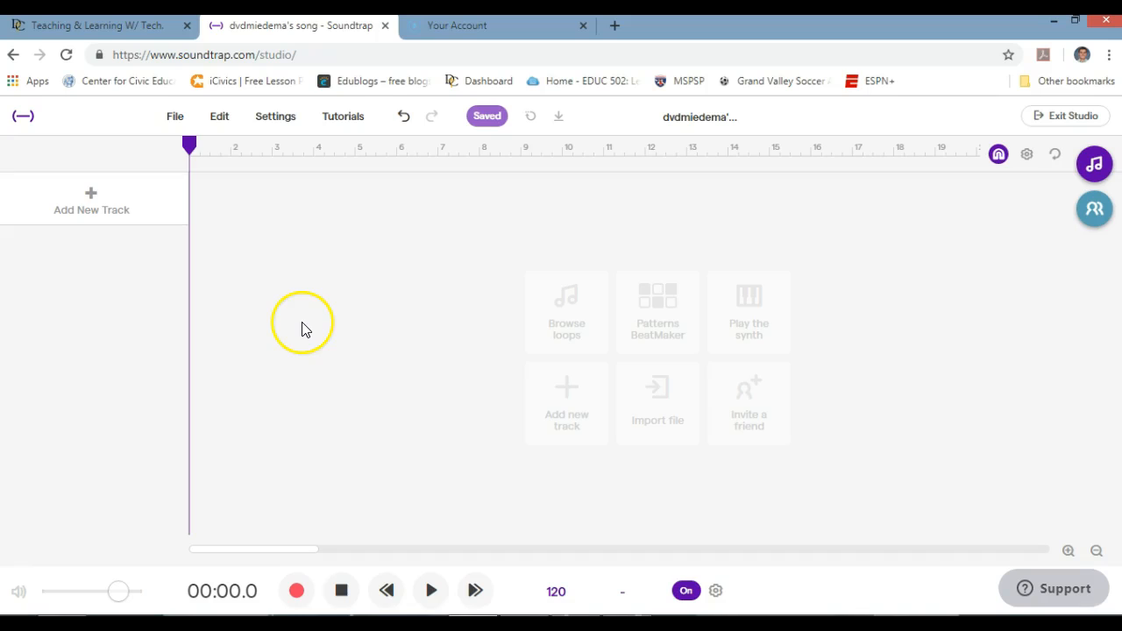
- Add a Voice & microphones track with the Computer Mic Enhancer preset
left_click(96, 217)
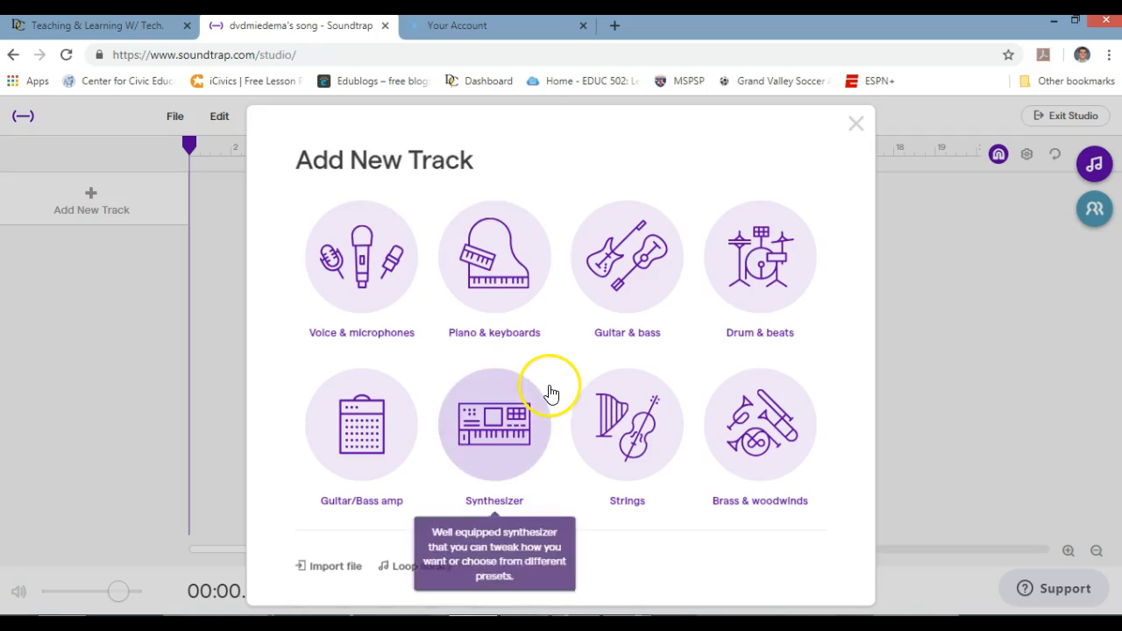
left_click(364, 284)
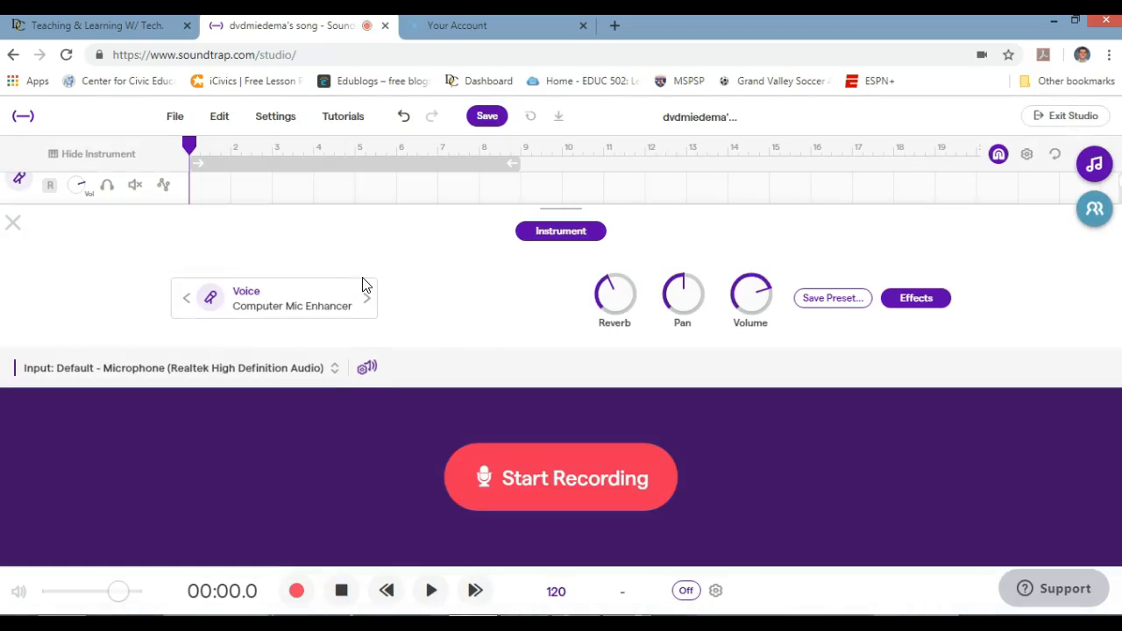
- Lower the Mic track's reverb, adjust its volume, set the voice preset to Dry, and close the panel
left_click_drag(606, 285, 608, 298)
left_click_drag(750, 297, 751, 291)
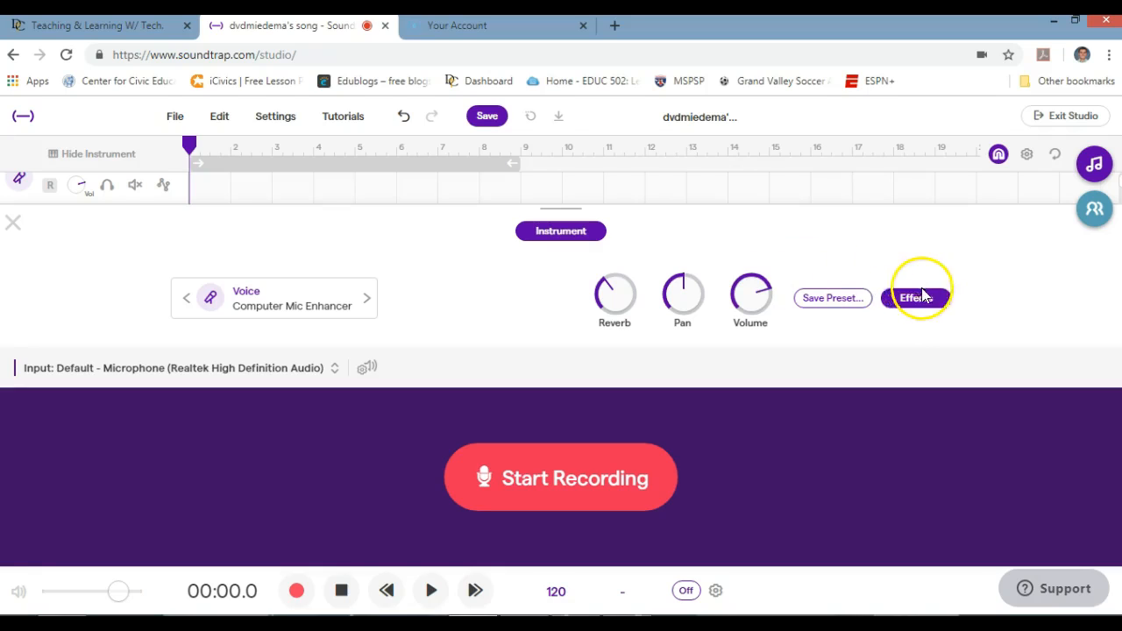
left_click(367, 300)
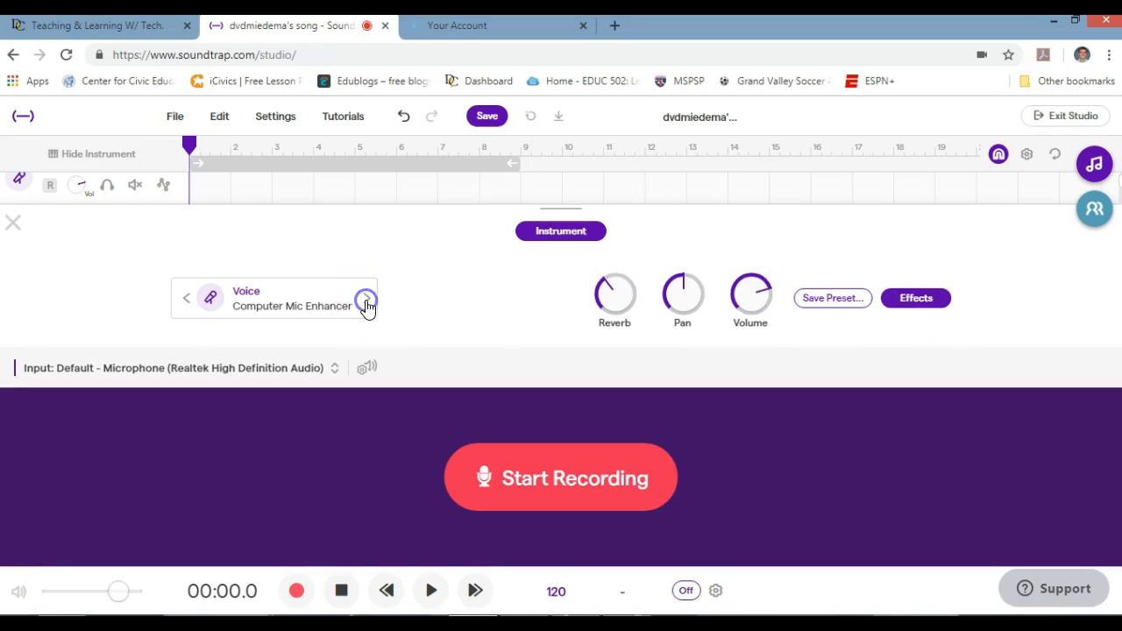
left_click(365, 303)
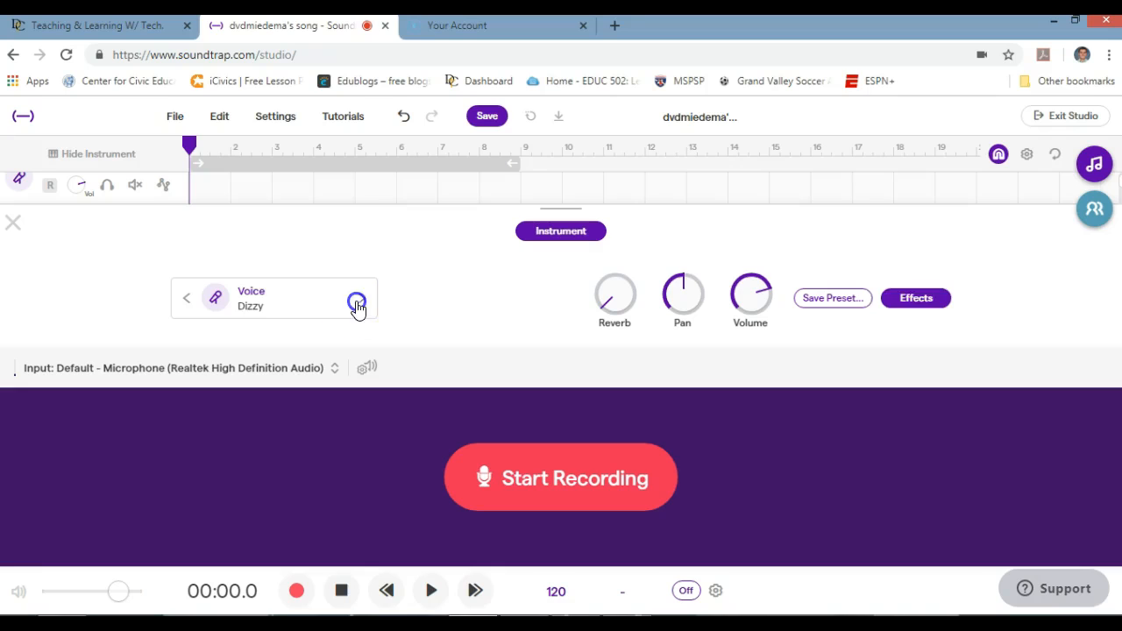
left_click(252, 309)
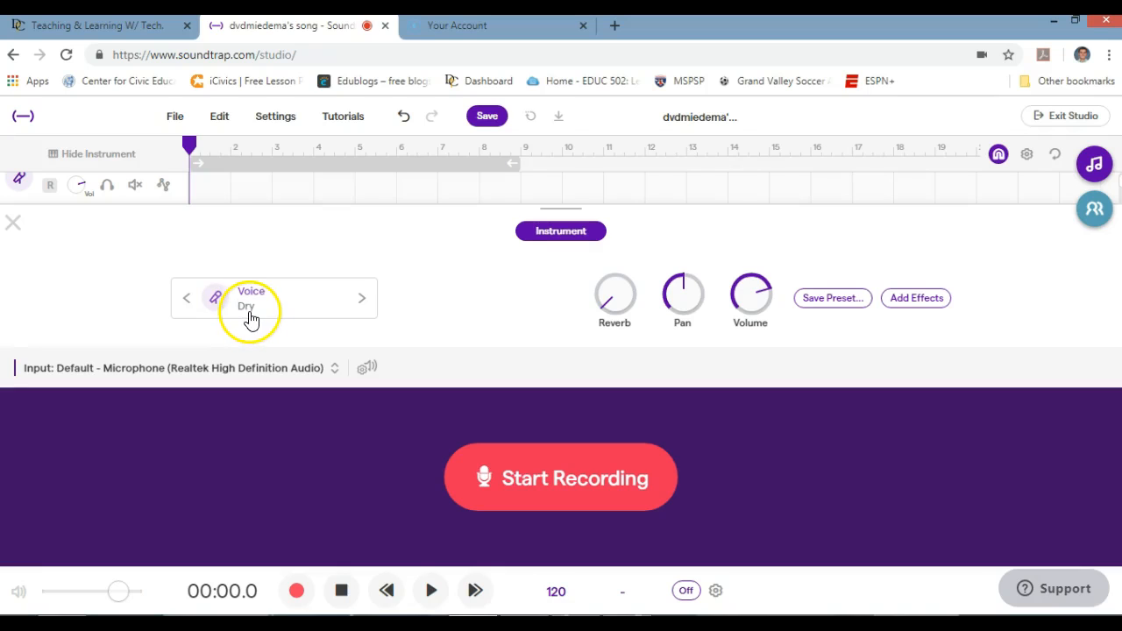
left_click(13, 223)
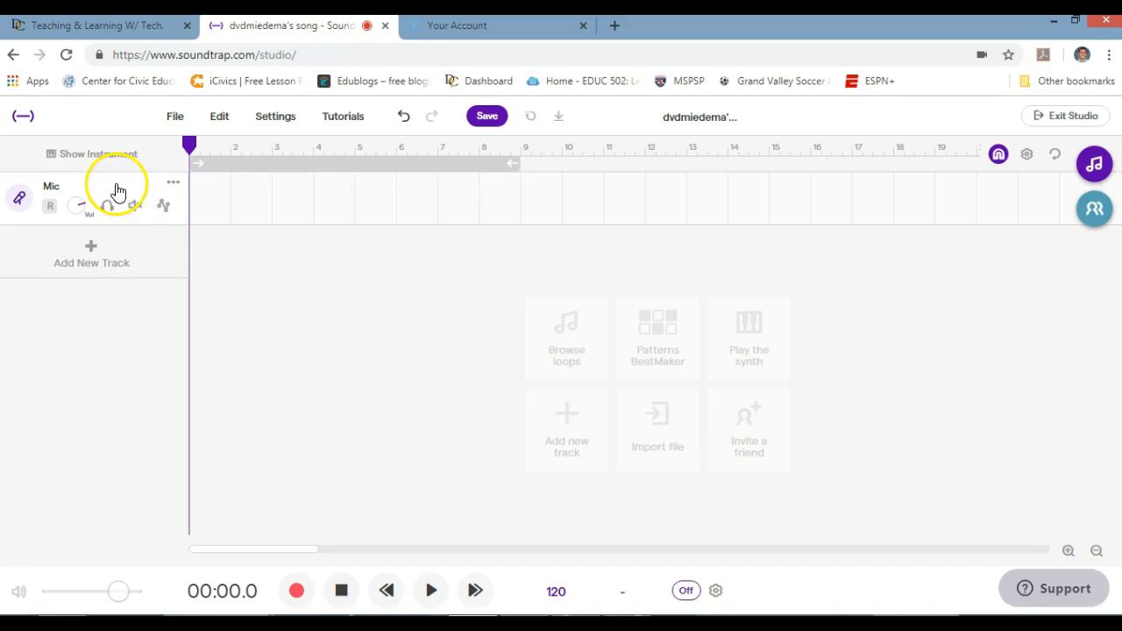
- Arm the Mic track and record a roughly 5-second voice clip
left_click(50, 209)
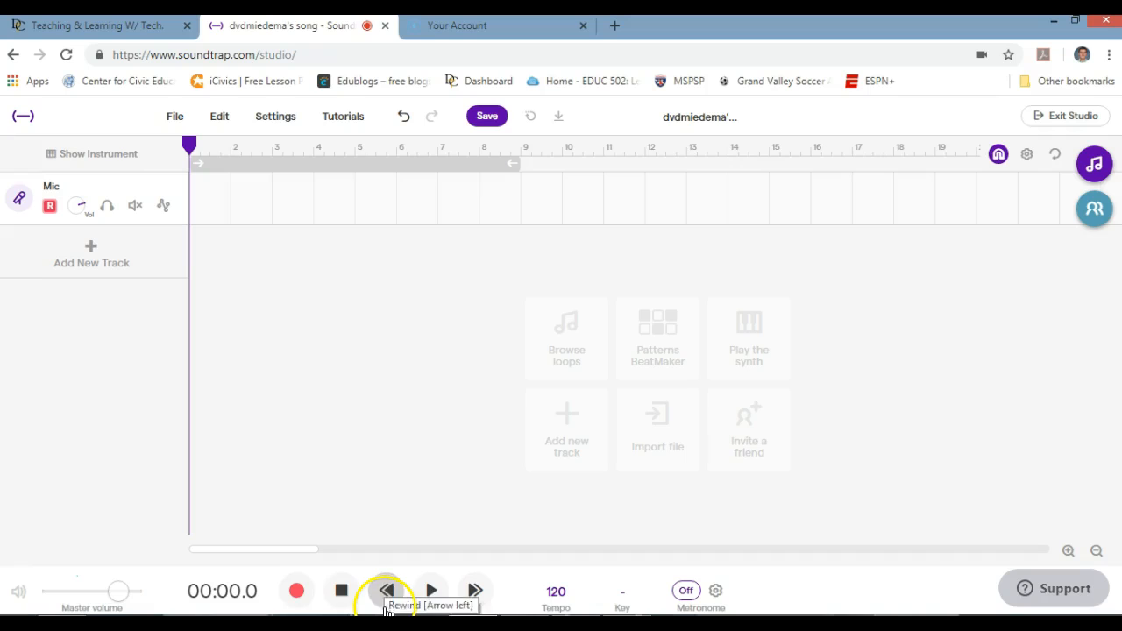
left_click(296, 591)
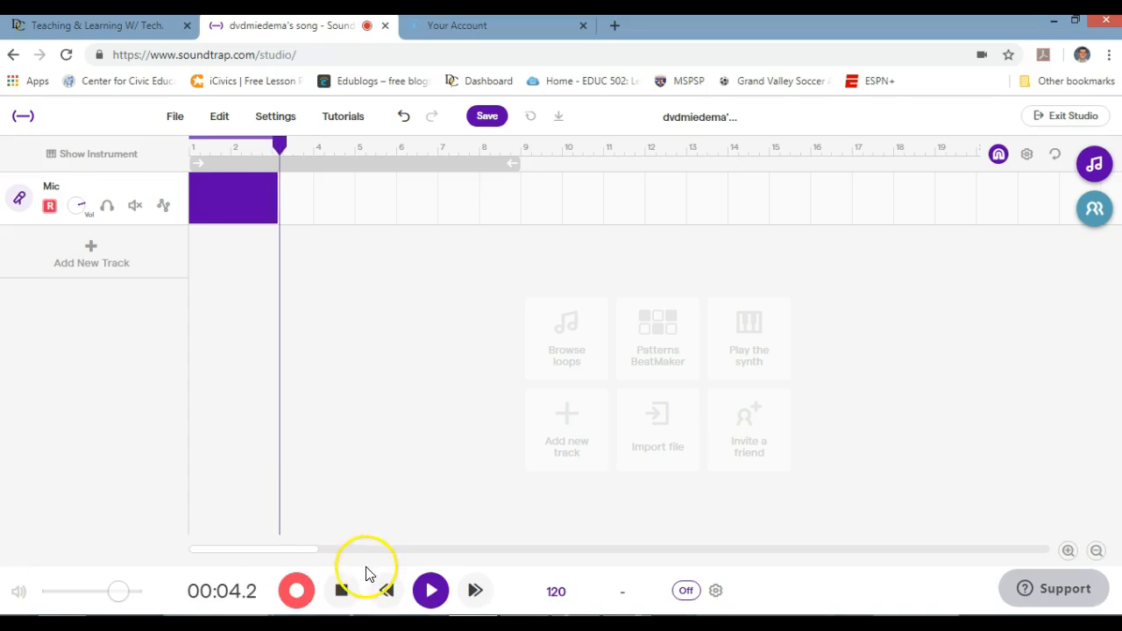
left_click(297, 590)
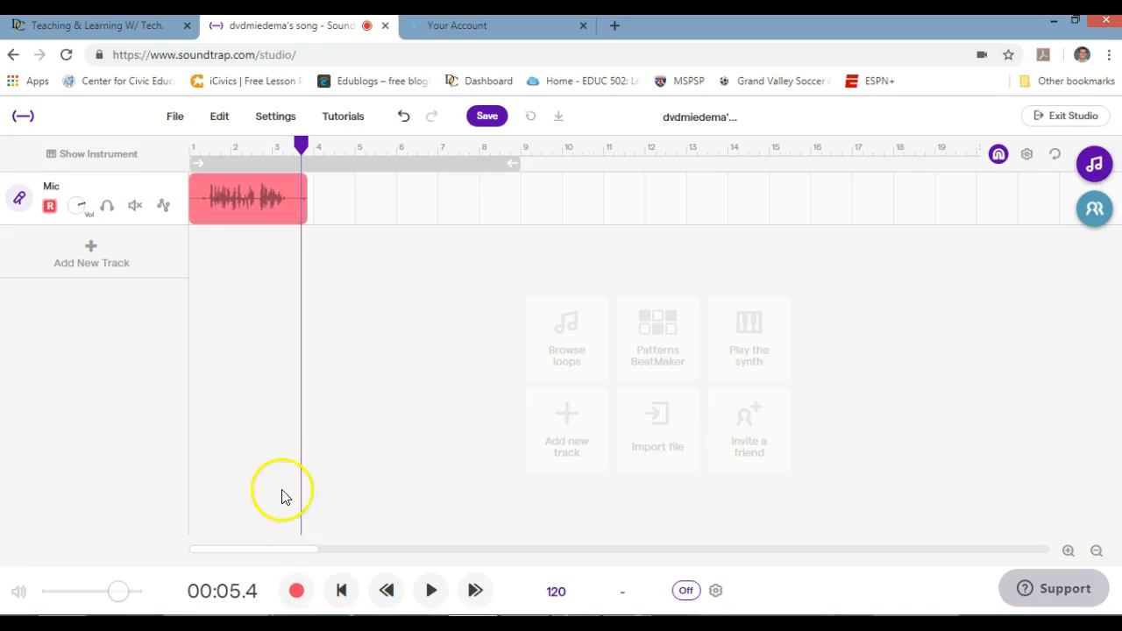
- Apply a voice transform to the recorded Mic clip and rewind the playhead to the start
left_click(251, 208)
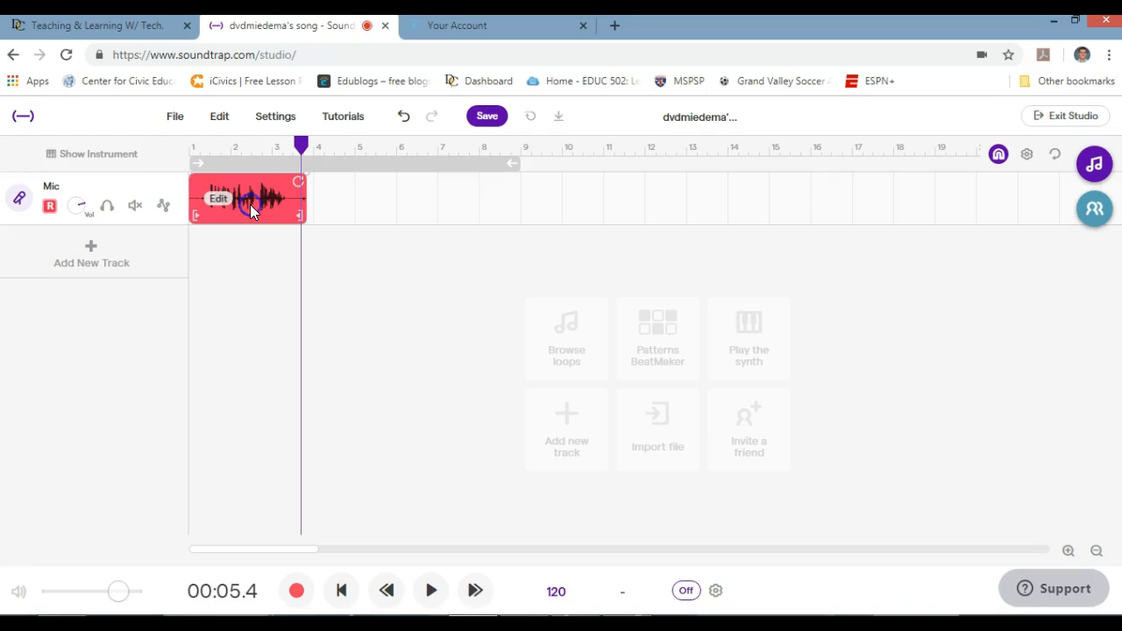
left_click(256, 219)
left_click(217, 200)
right_click(215, 198)
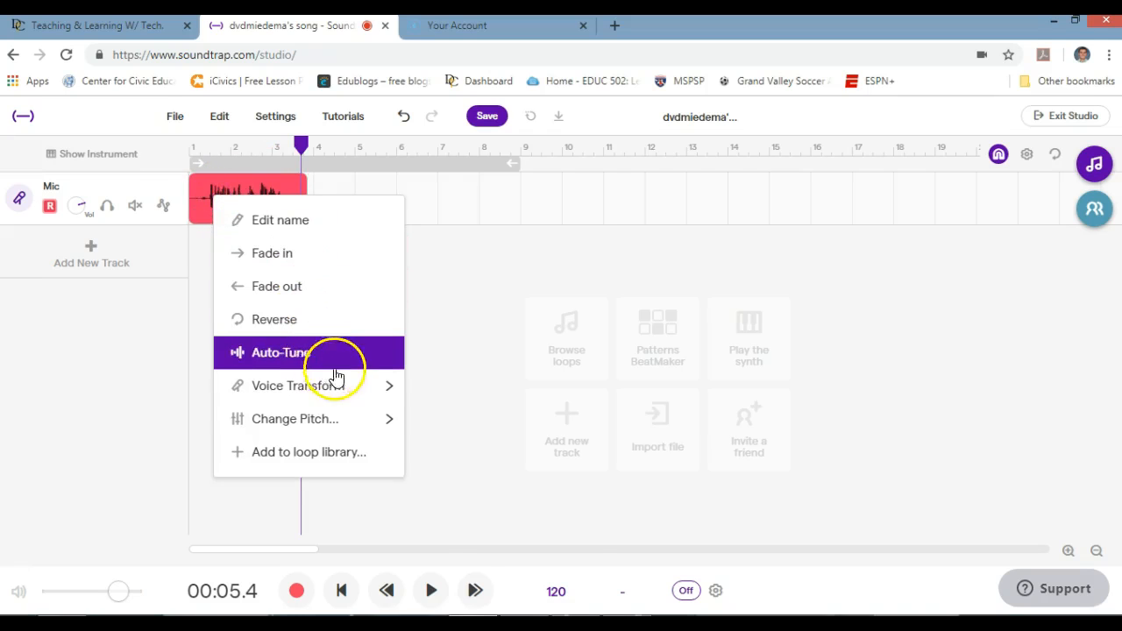
mouse_move(338, 383)
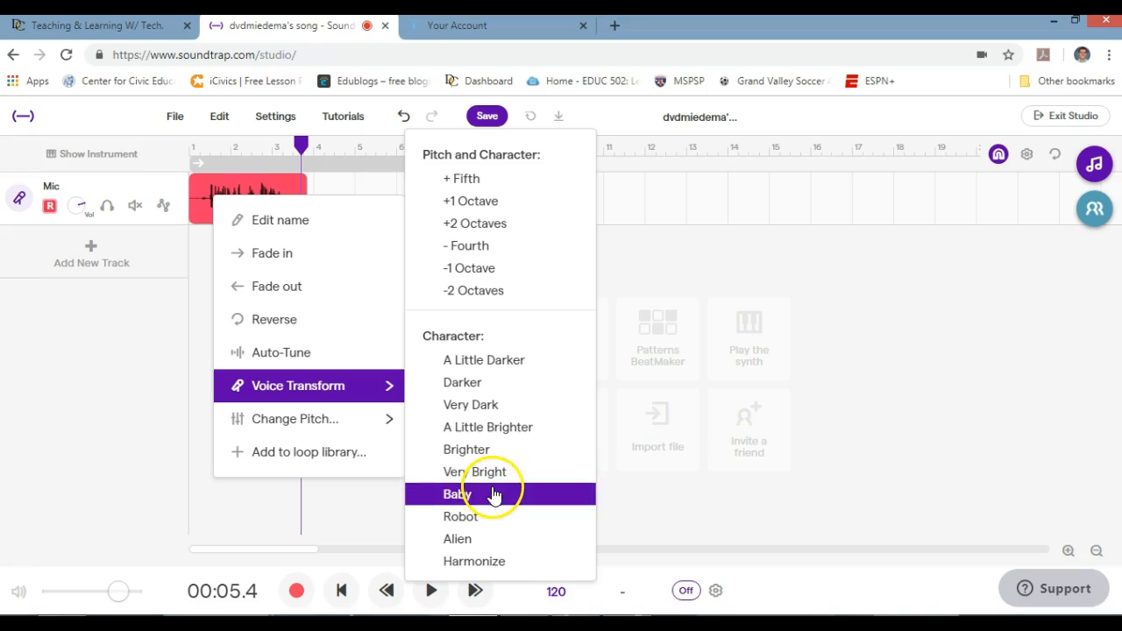
left_click(484, 515)
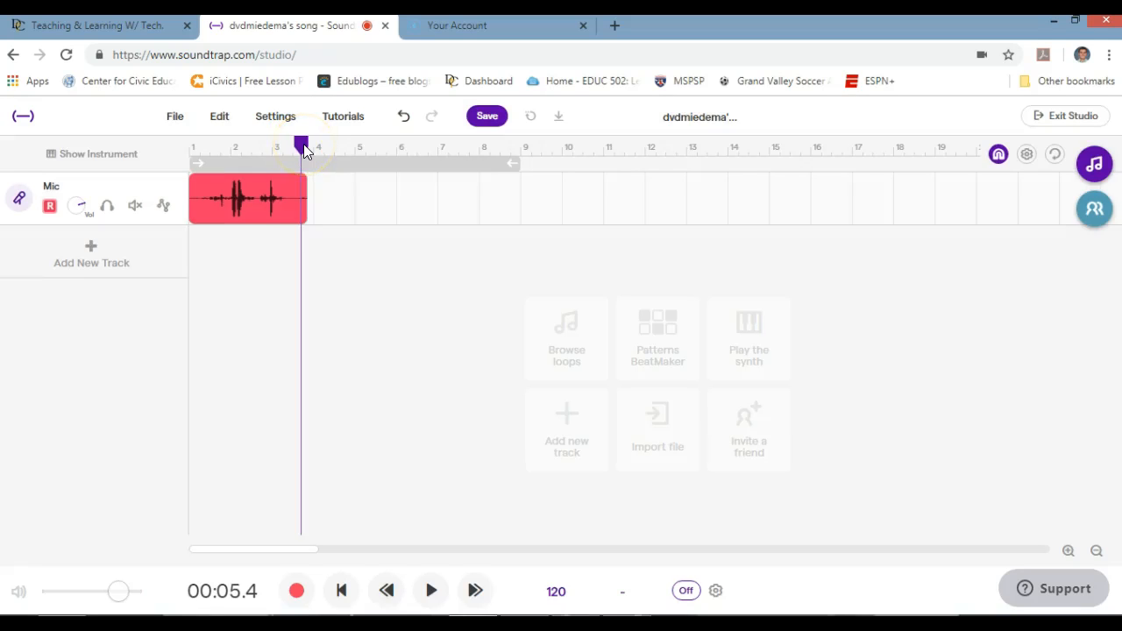
left_click_drag(306, 151, 193, 150)
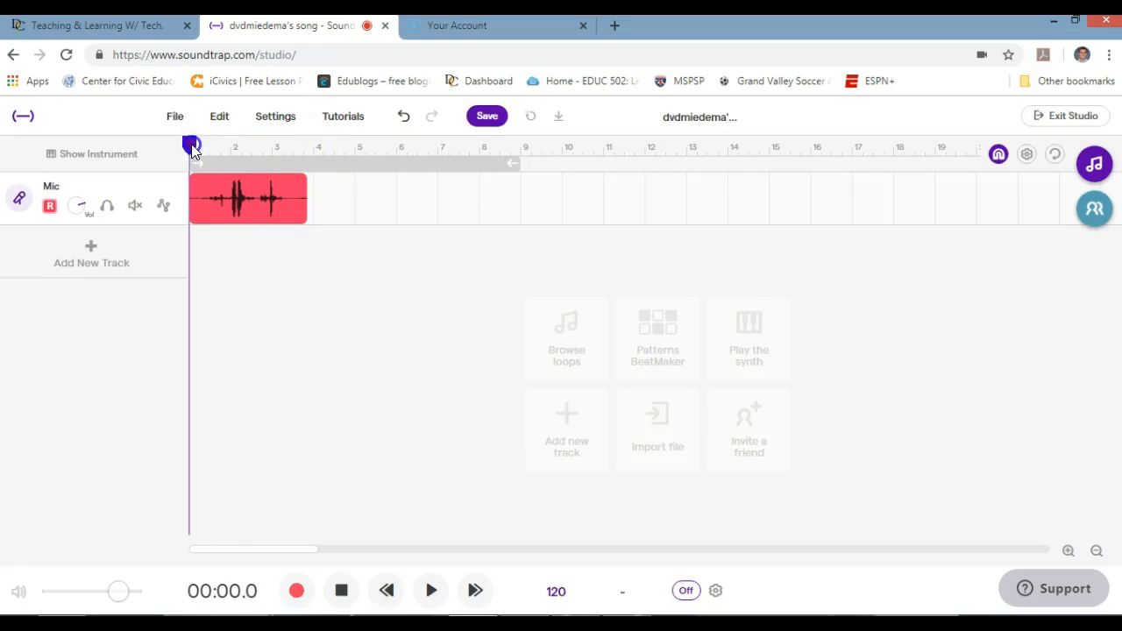
left_click(431, 591)
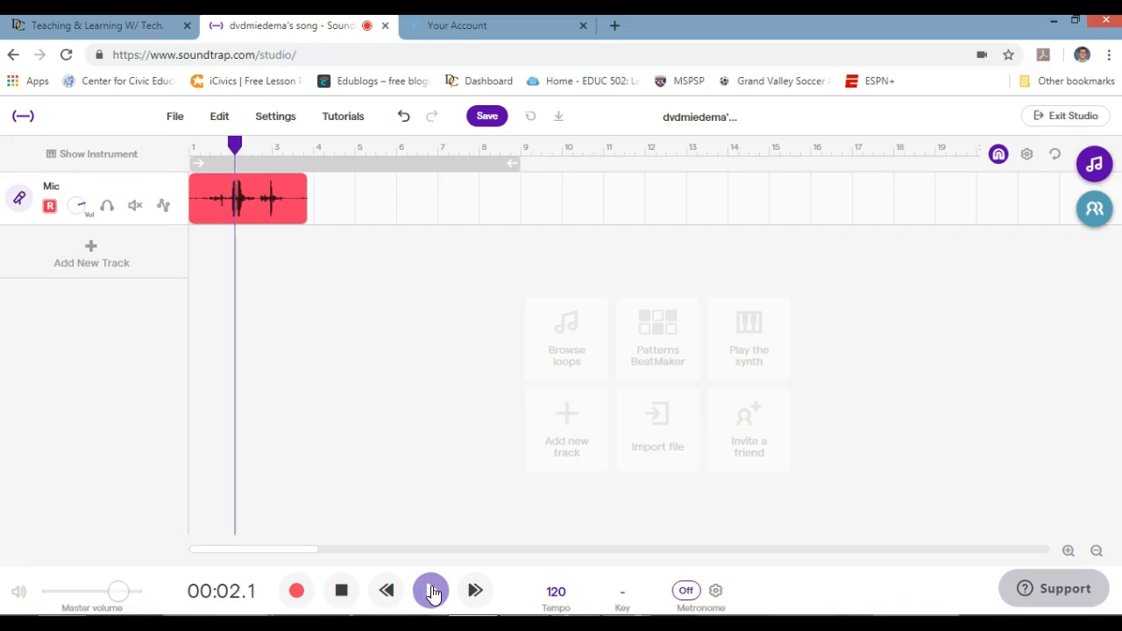
left_click(341, 591)
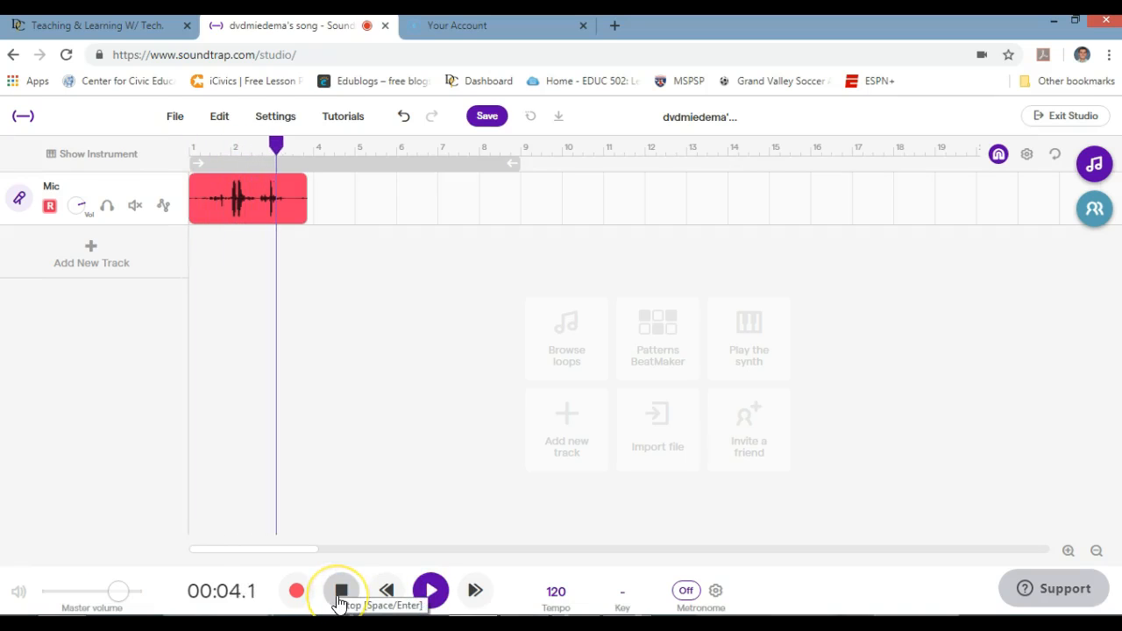
left_click(341, 590)
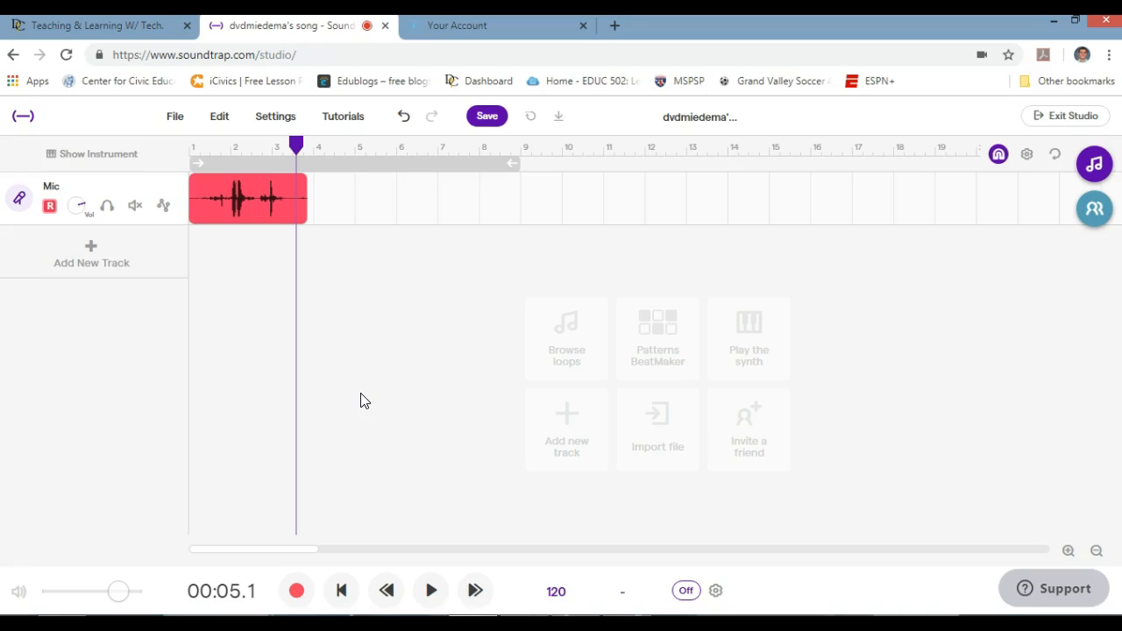
left_click(234, 214)
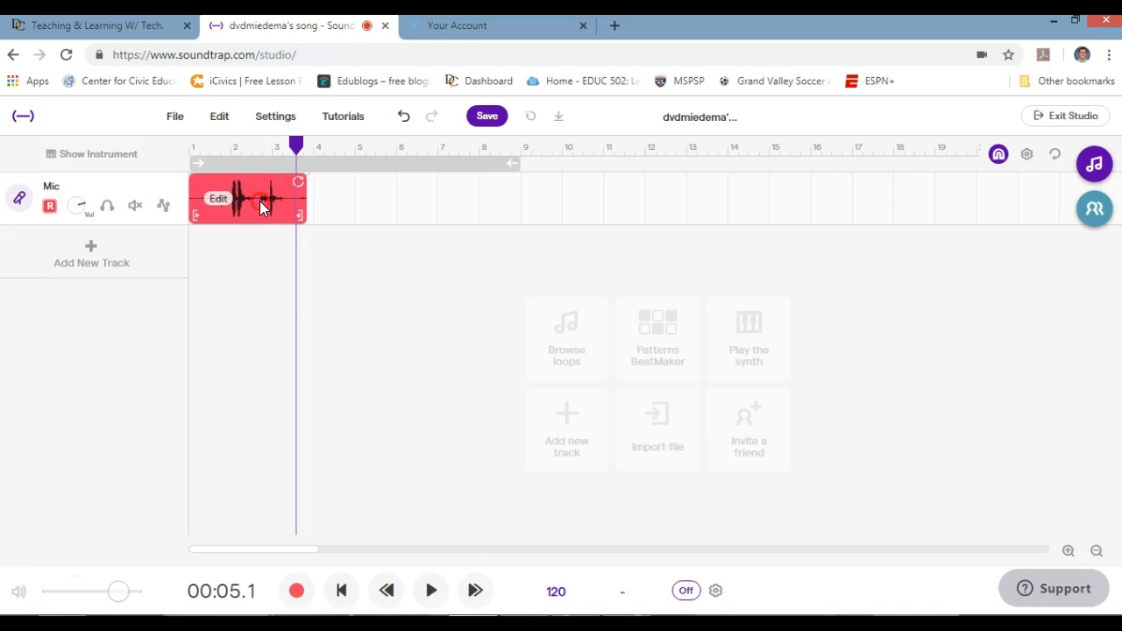
right_click(259, 201)
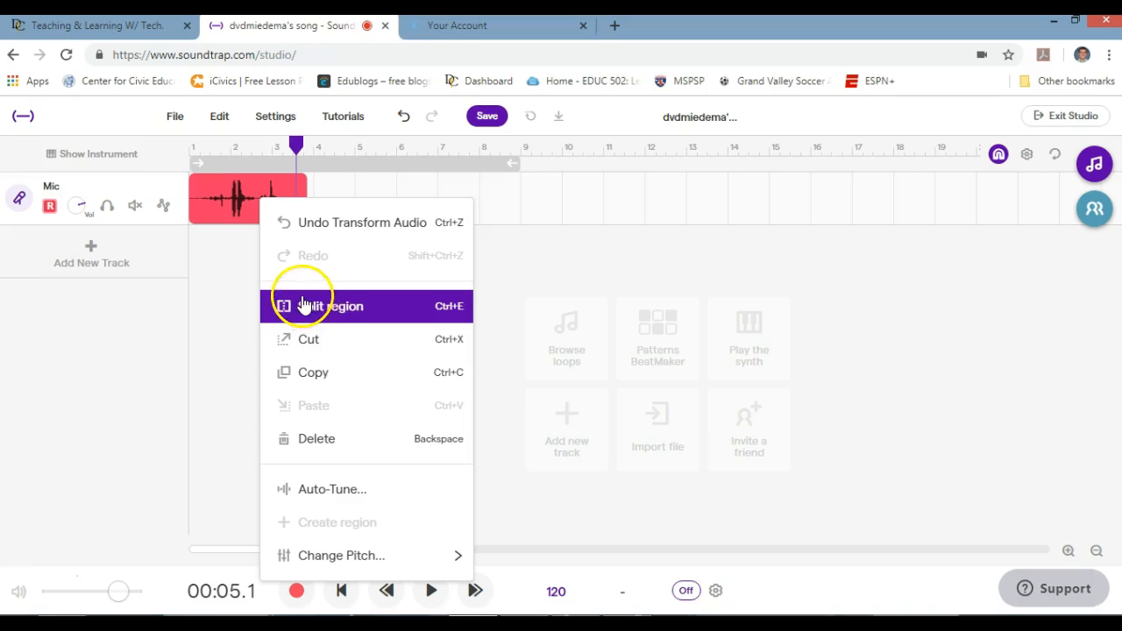
left_click(266, 195)
left_click_drag(296, 145, 272, 147)
left_click(259, 198)
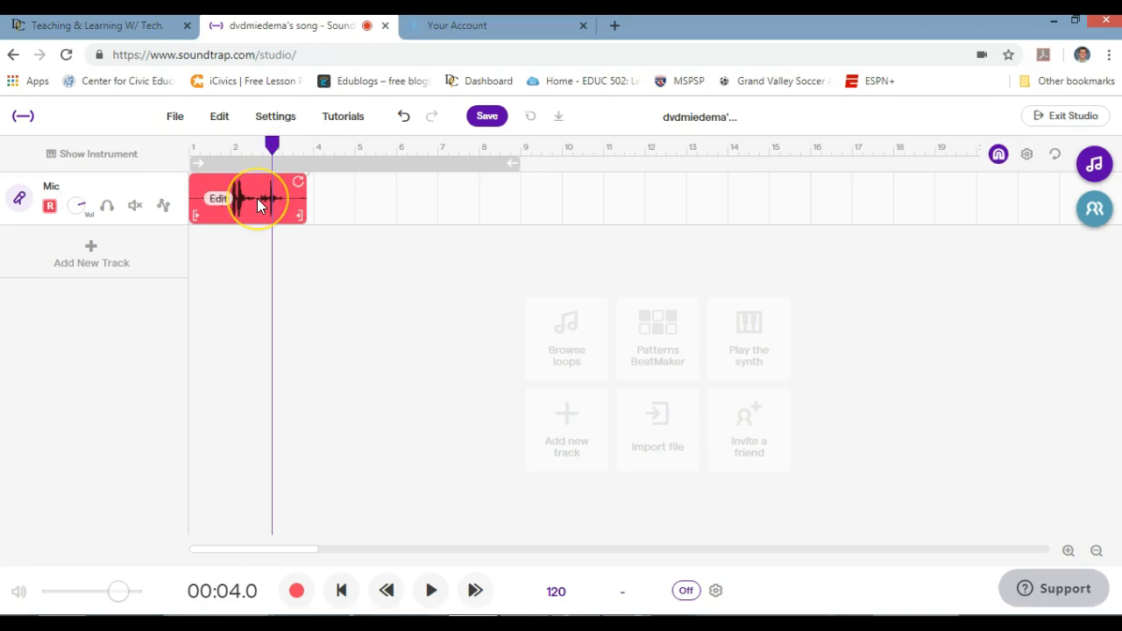
key("ctrl+e")
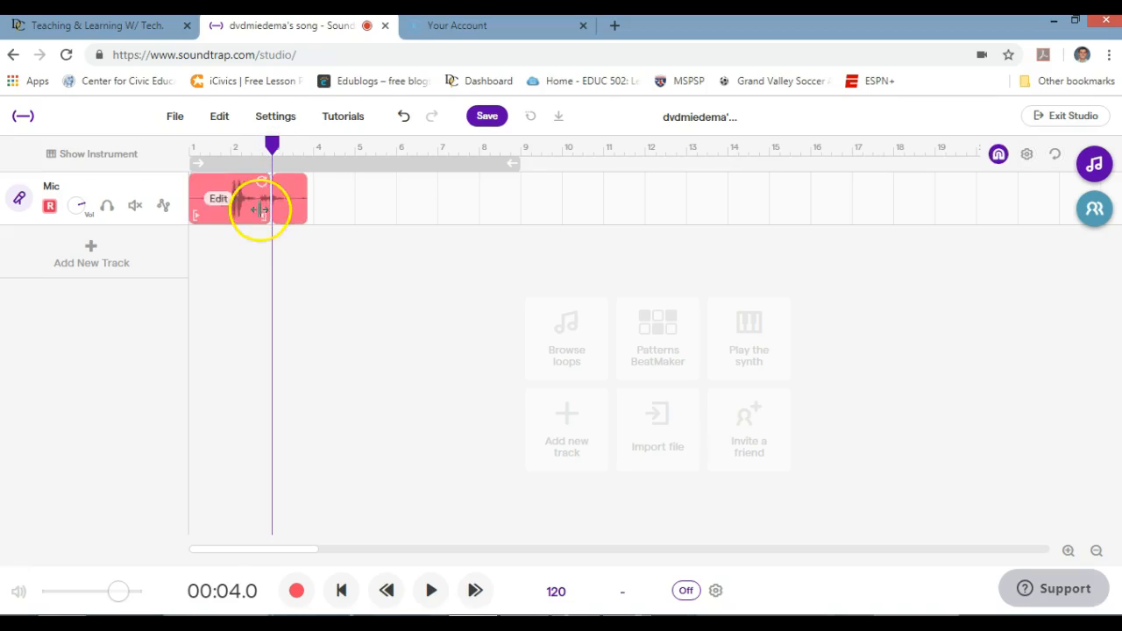
left_click(288, 199)
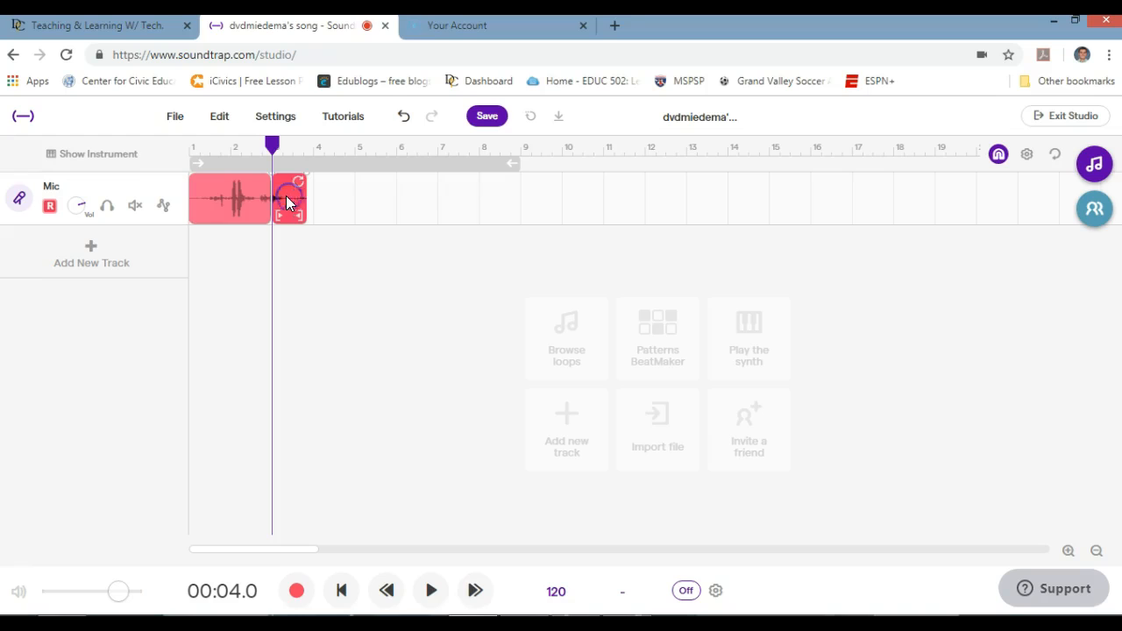
left_click(280, 197)
right_click(285, 192)
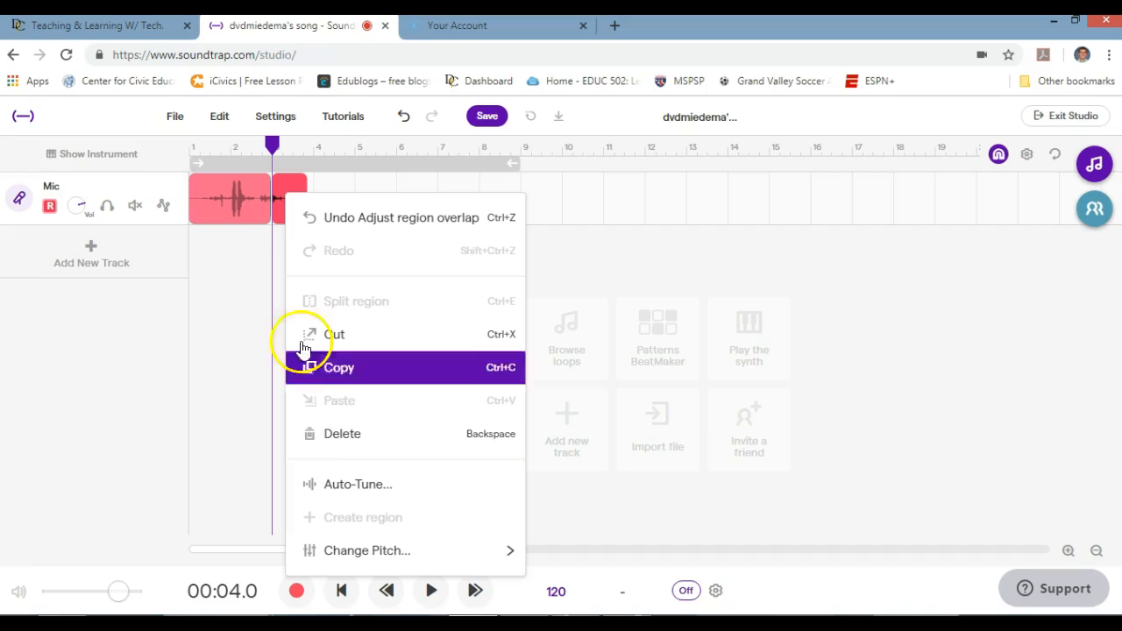
left_click(246, 208)
left_click(404, 118)
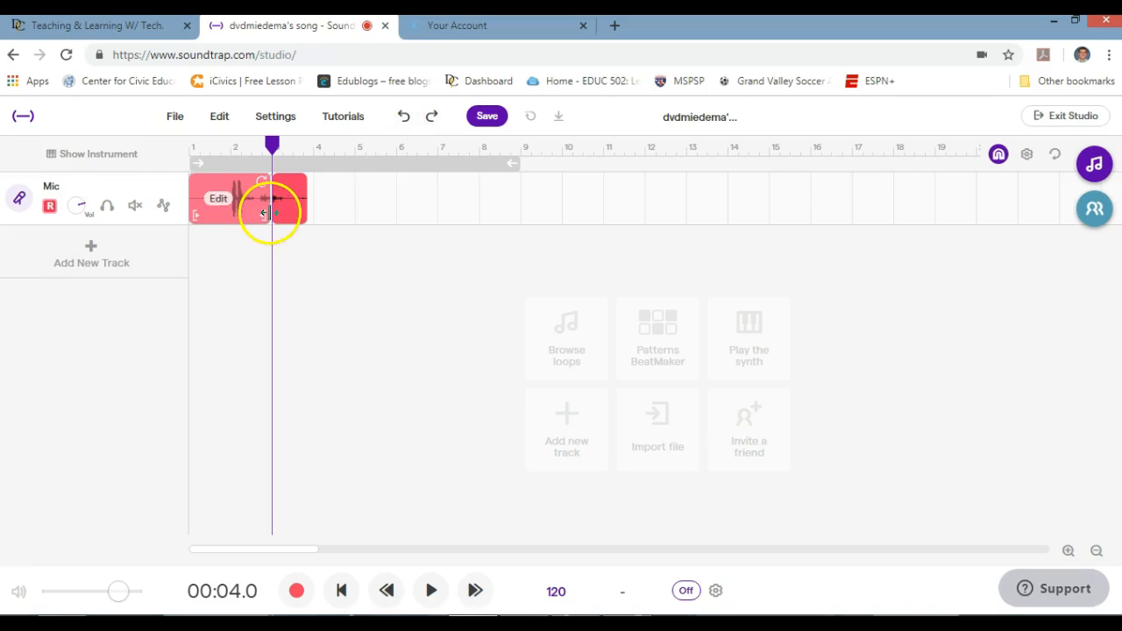
left_click(402, 115)
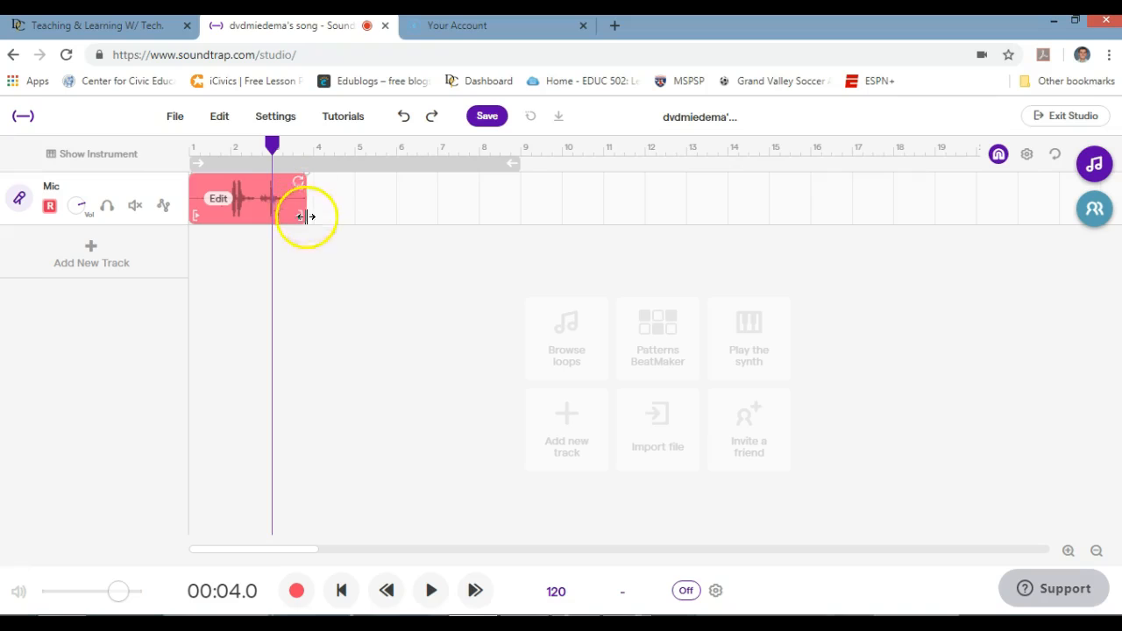
left_click(89, 264)
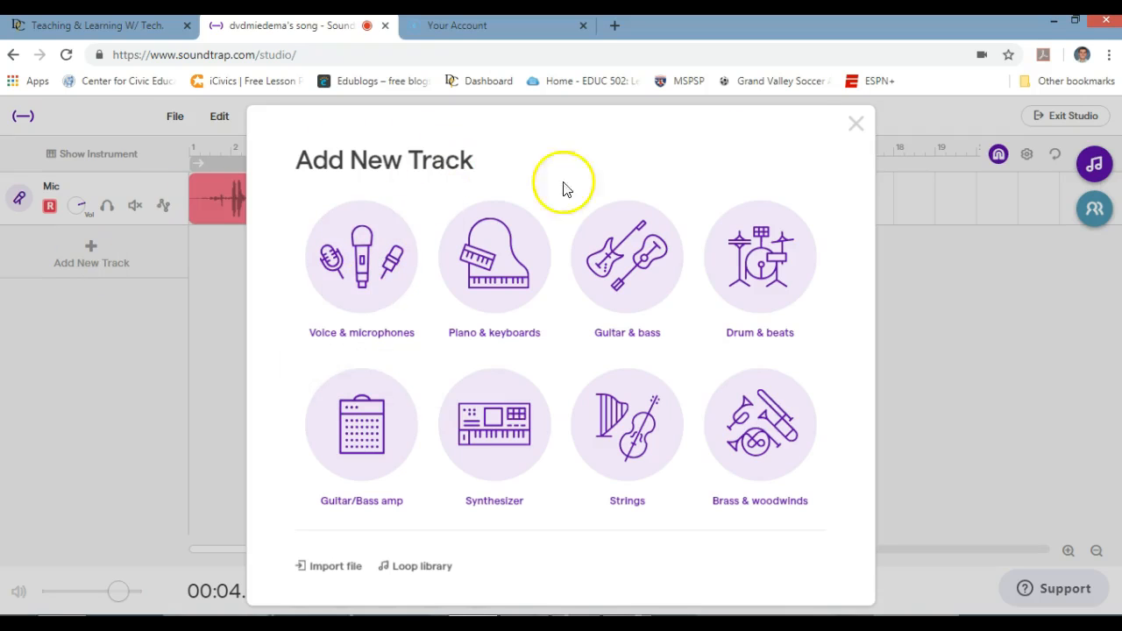
left_click(856, 127)
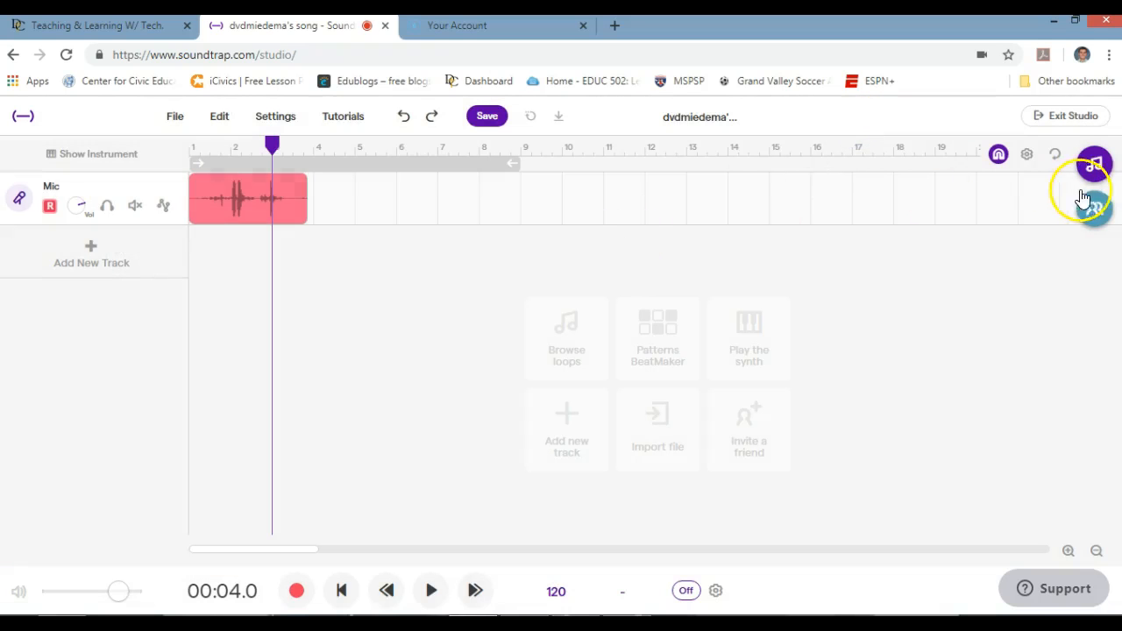
left_click(98, 267)
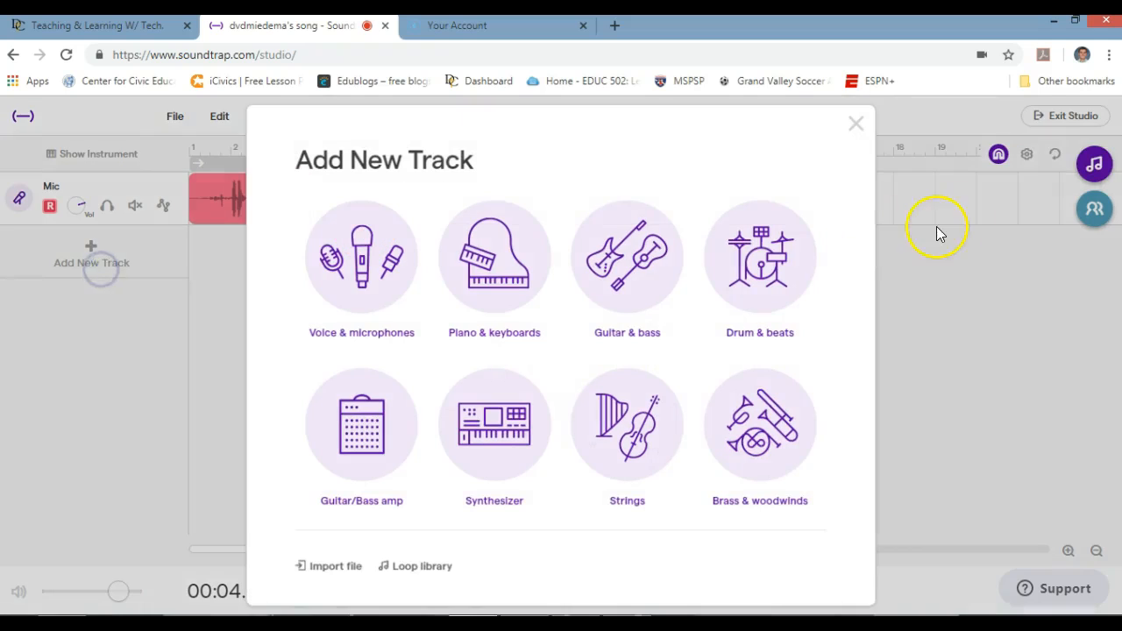
left_click(857, 123)
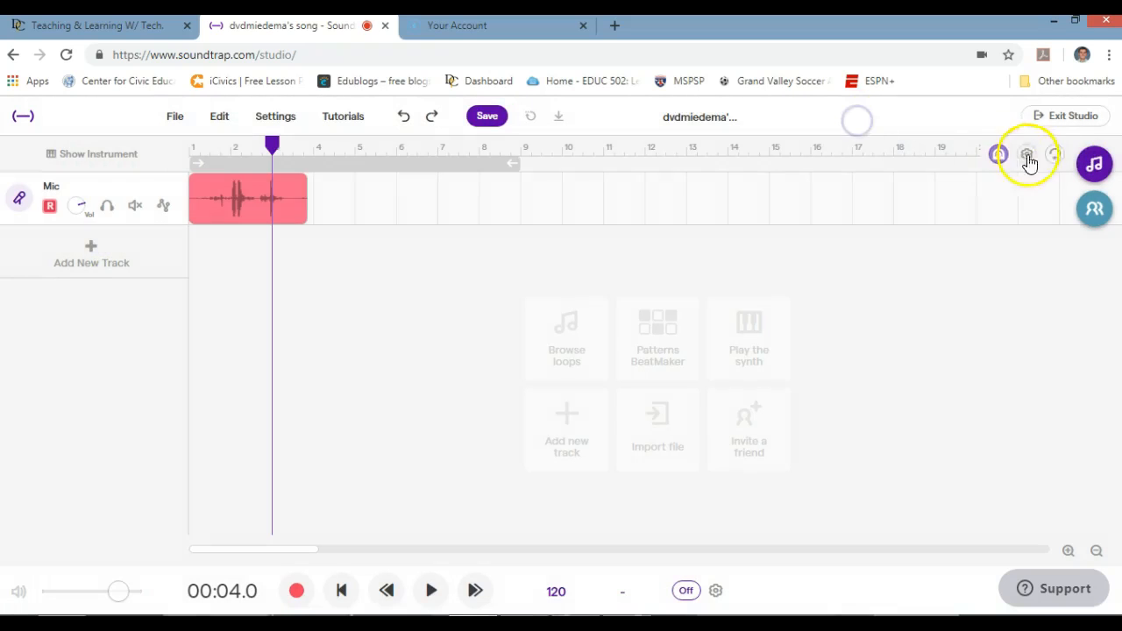
- Preview the Bass - Jazzy [Am] loop and drag it onto a new track below the Mic
left_click(1084, 167)
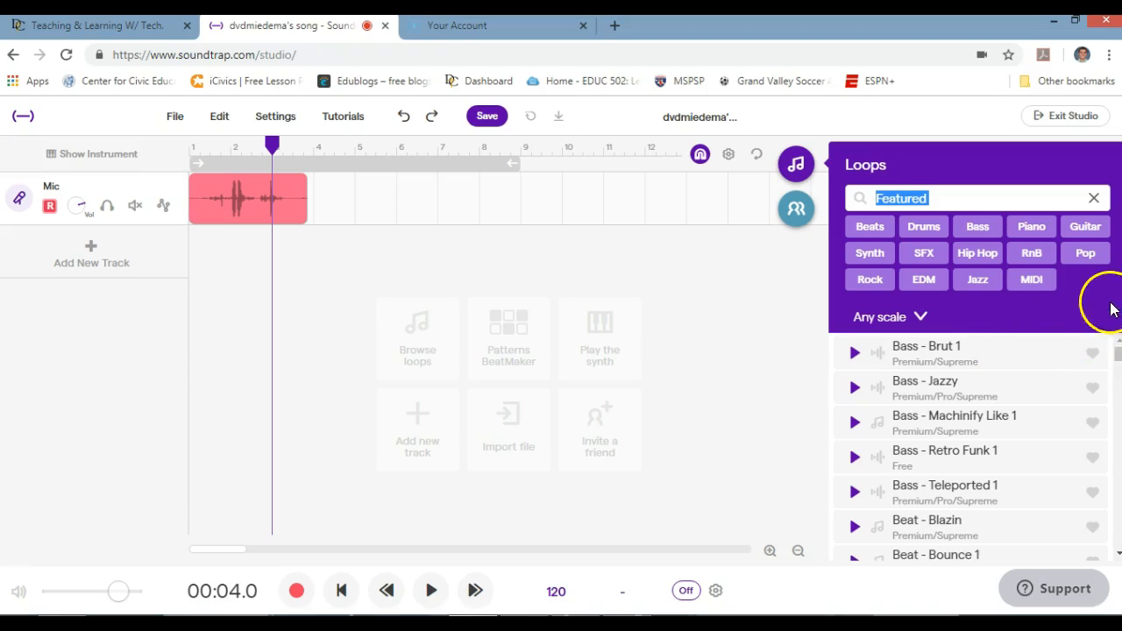
left_click(962, 397)
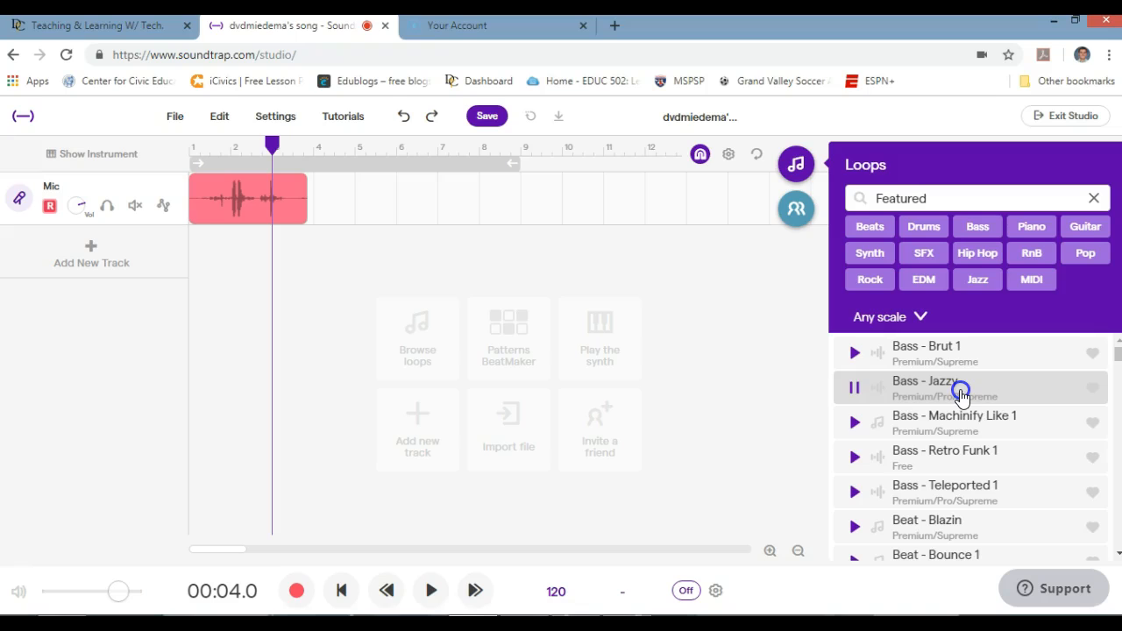
left_click_drag(961, 392, 184, 344)
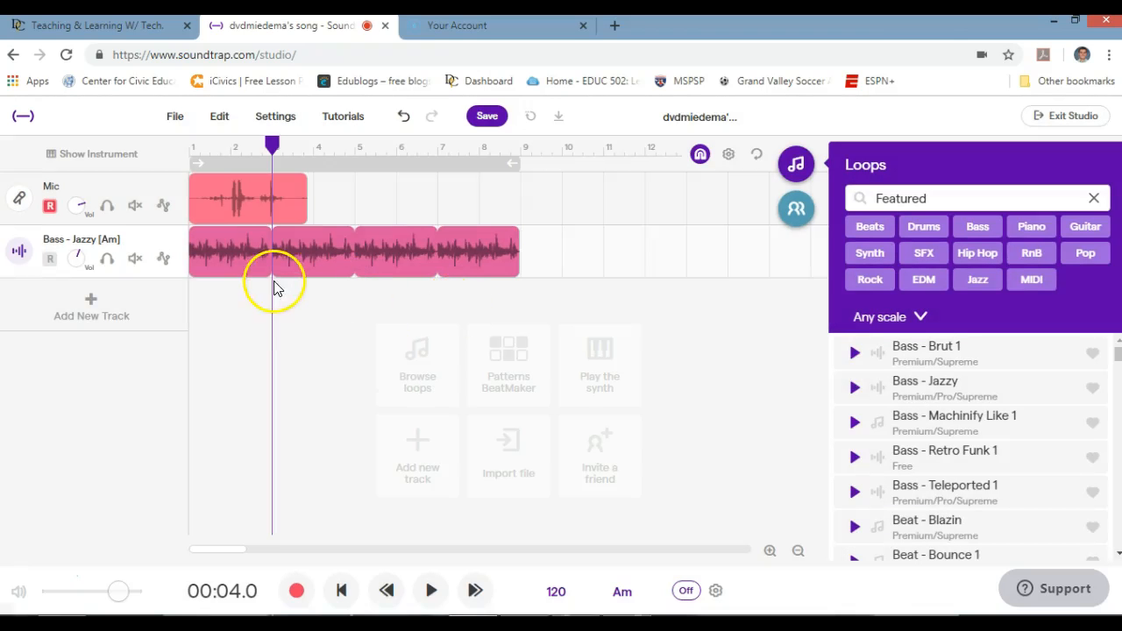
- Play the song with the new bass loop from the beginning, then stop
left_click(233, 261)
key("space")
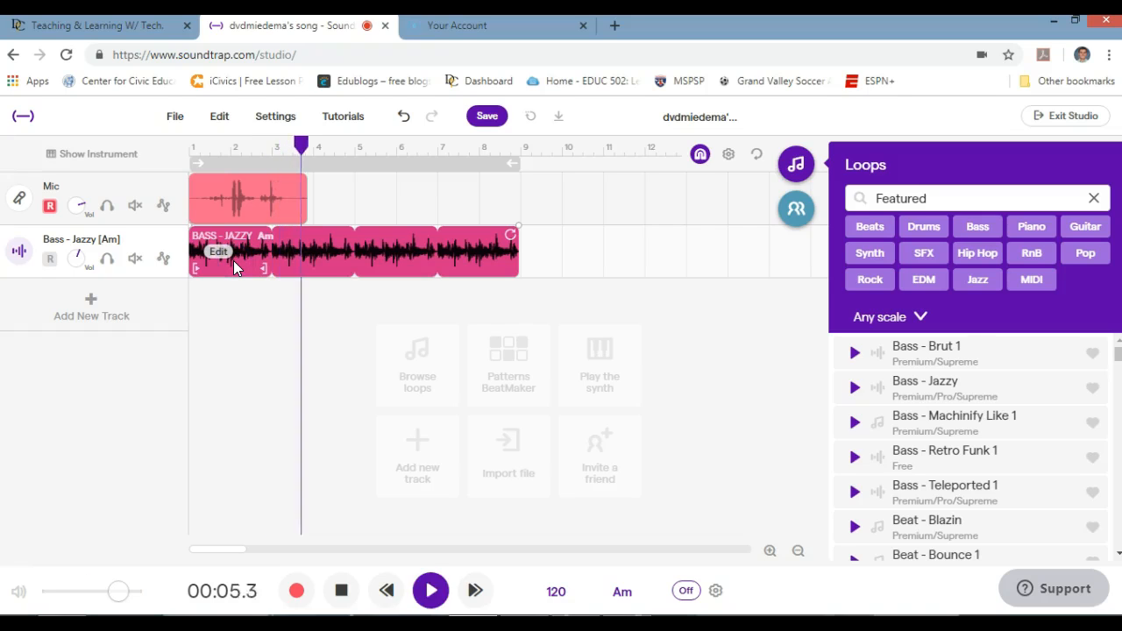
left_click_drag(327, 146, 178, 144)
key("space")
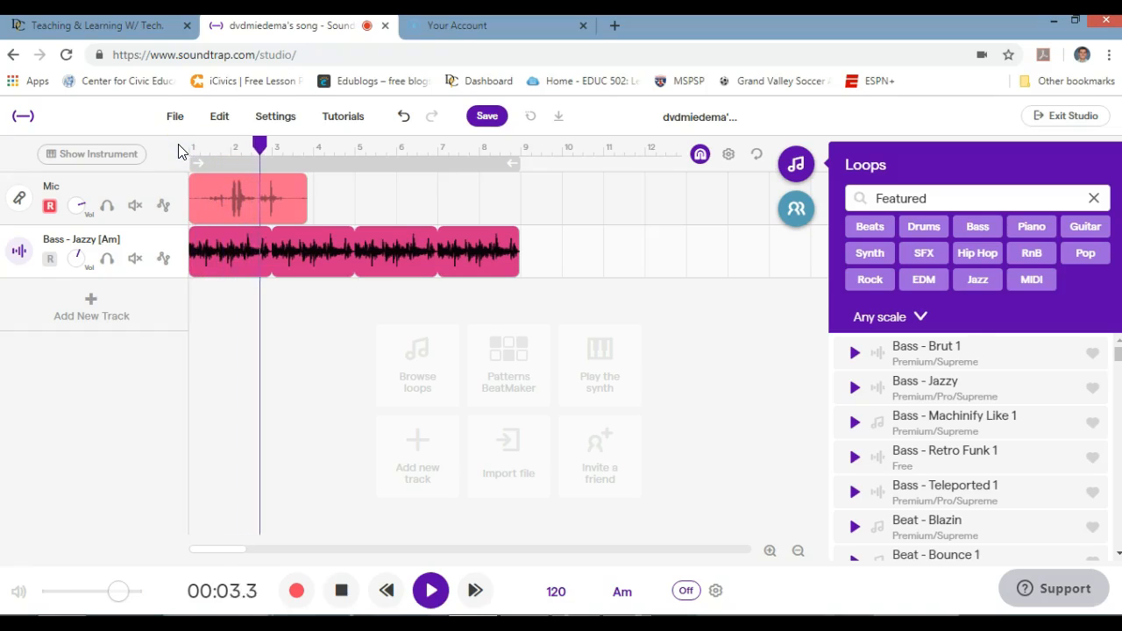
key("space")
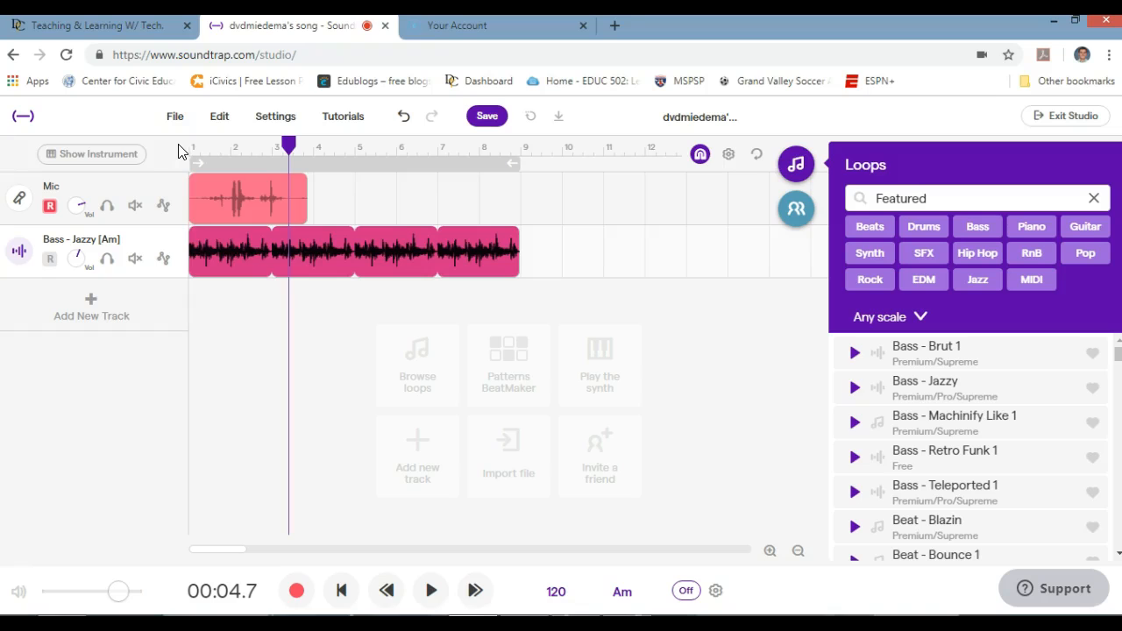
left_click(222, 249)
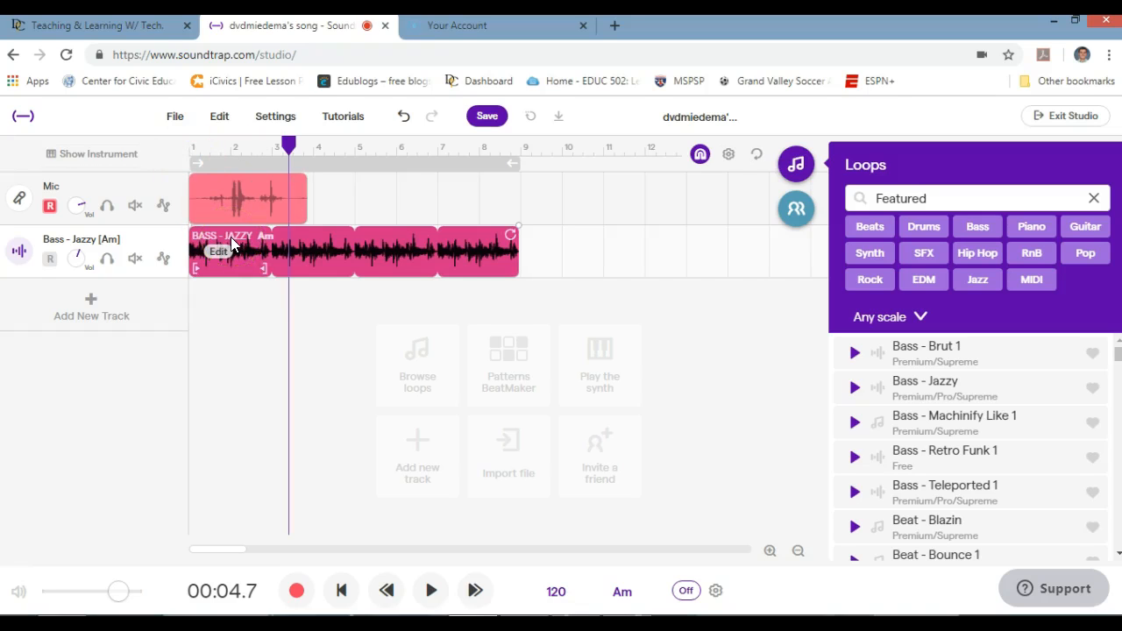
- Move the Mic recording slightly later, to around bar 3
left_click(281, 211)
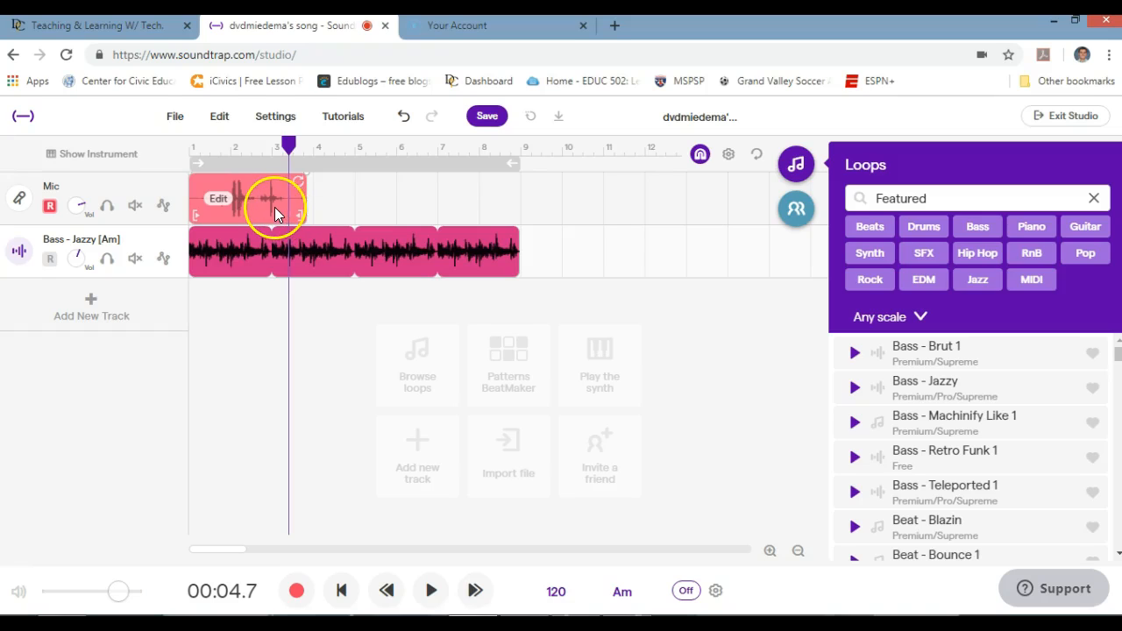
left_click(272, 207)
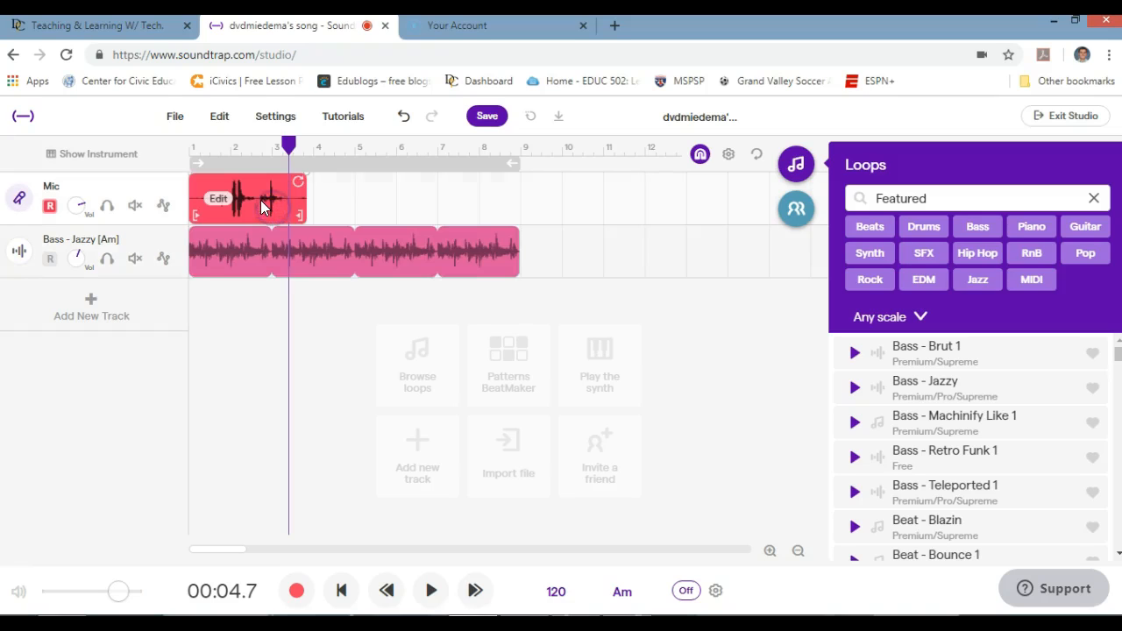
left_click_drag(262, 201, 332, 200)
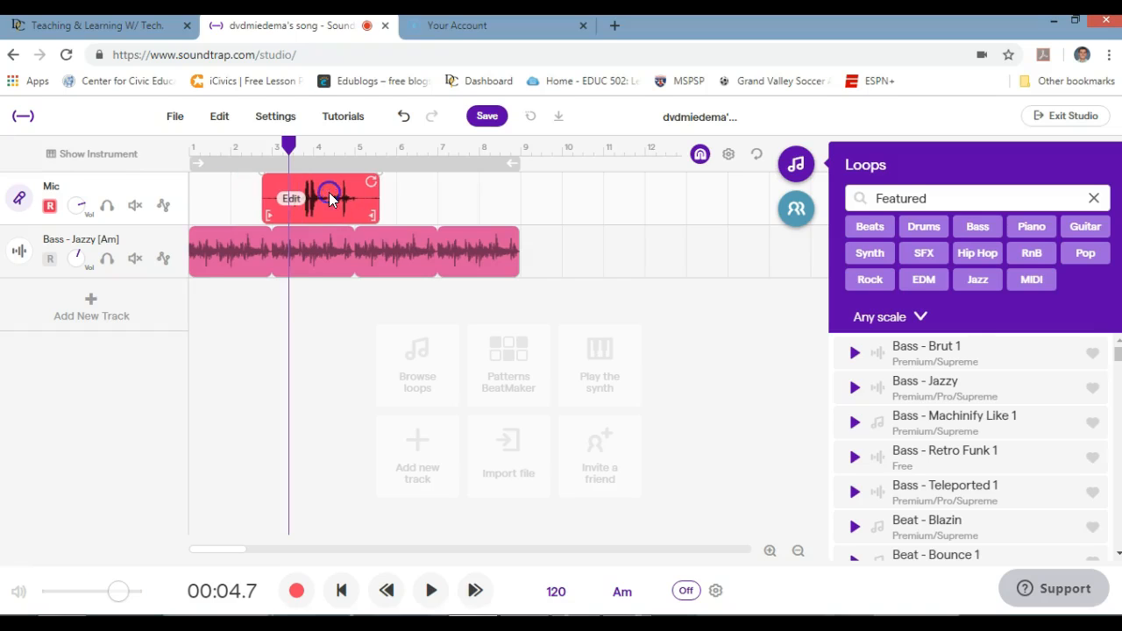
- Split the Bass - Jazzy loop and delete the later sections, keeping only the first loop
left_click(328, 263)
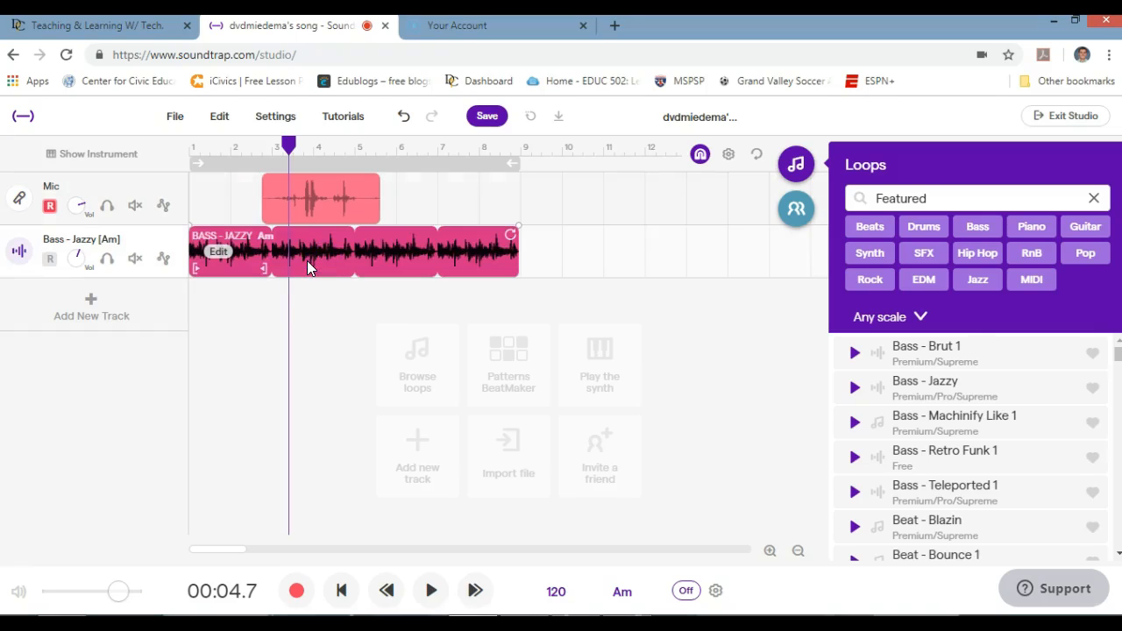
key("ctrl+e")
left_click(339, 264)
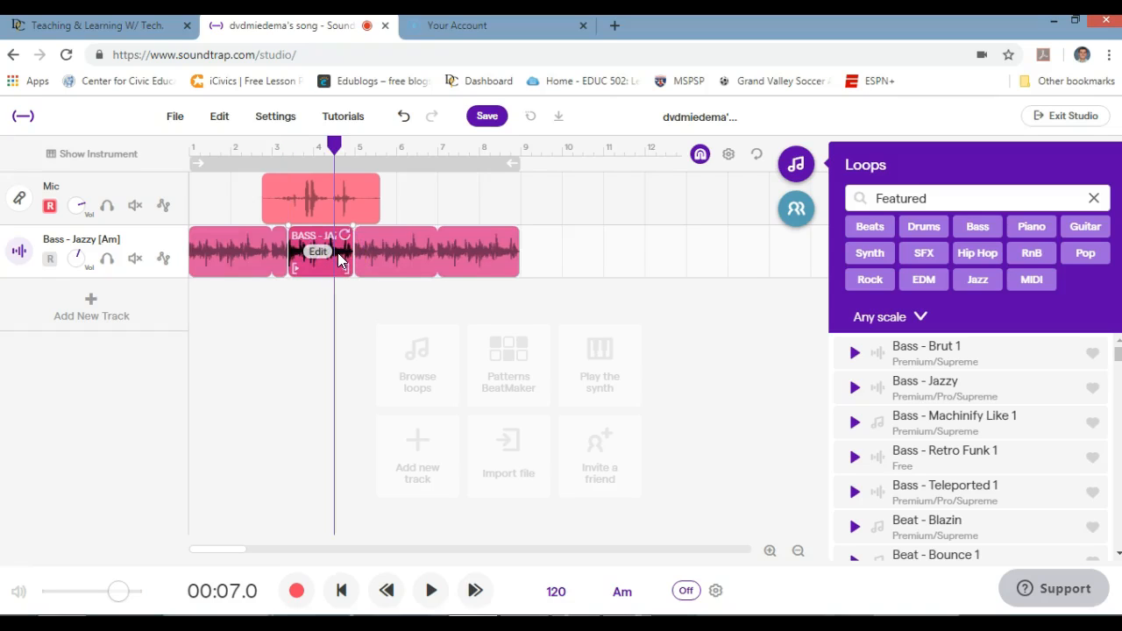
key("Delete")
left_click(387, 259)
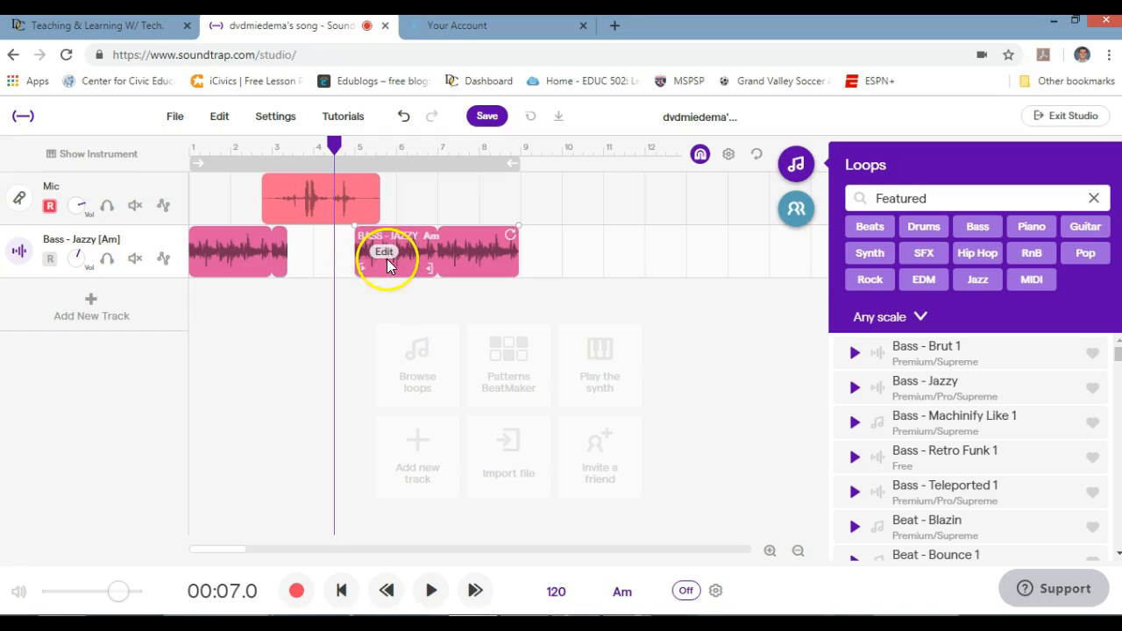
left_click(409, 257)
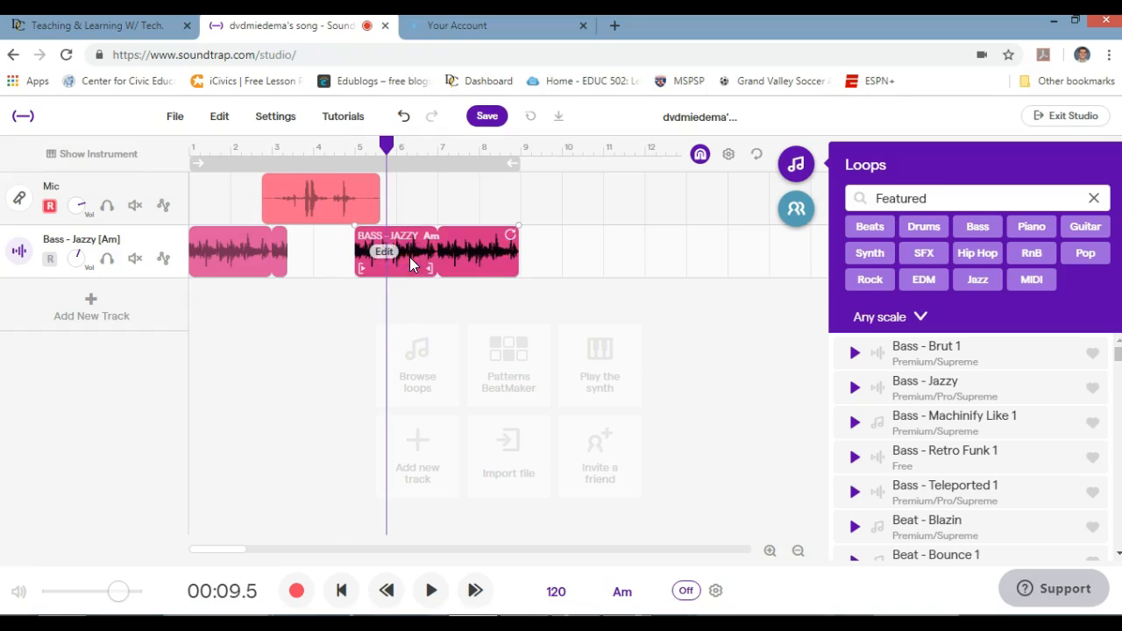
key("Delete")
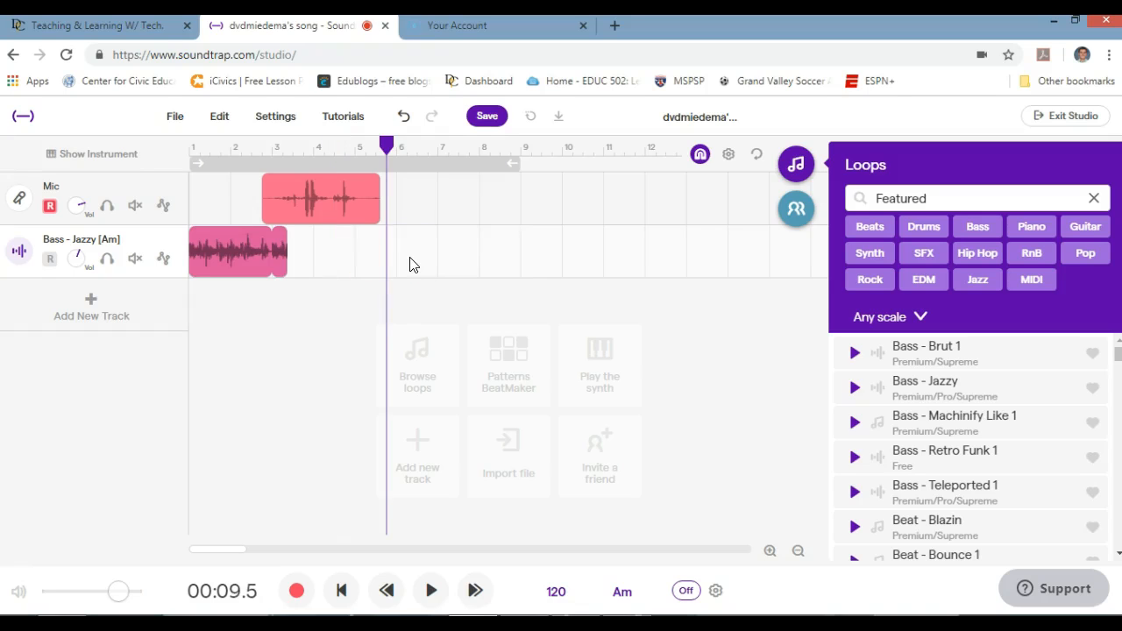
left_click(244, 267)
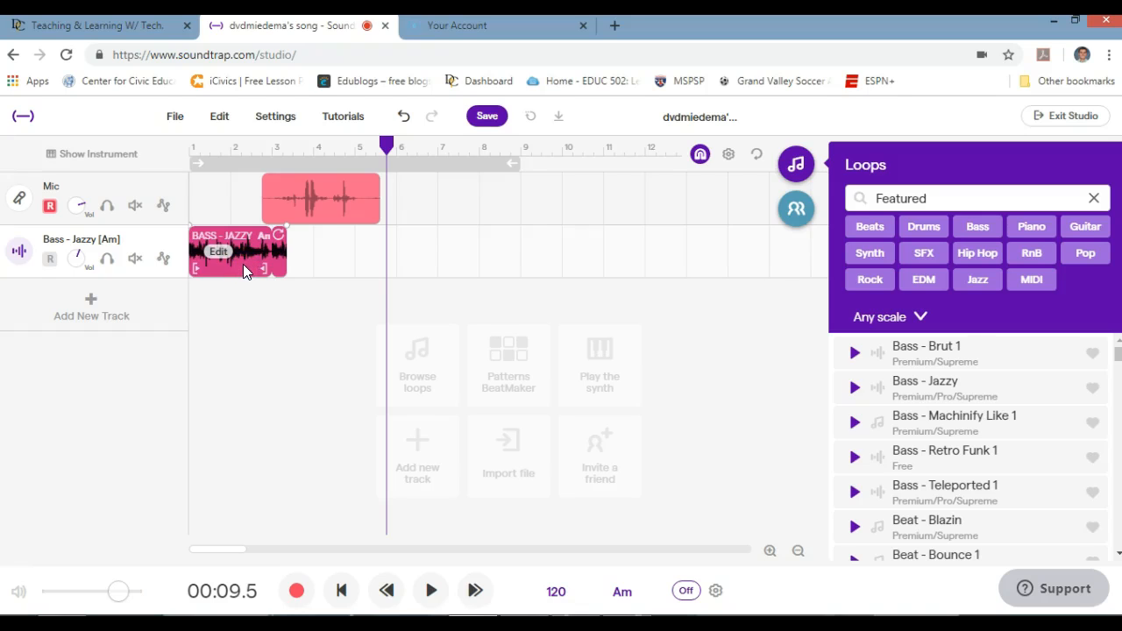
- Add a fade-out to the Bass - Jazzy clip and play the mix from the start
right_click(244, 270)
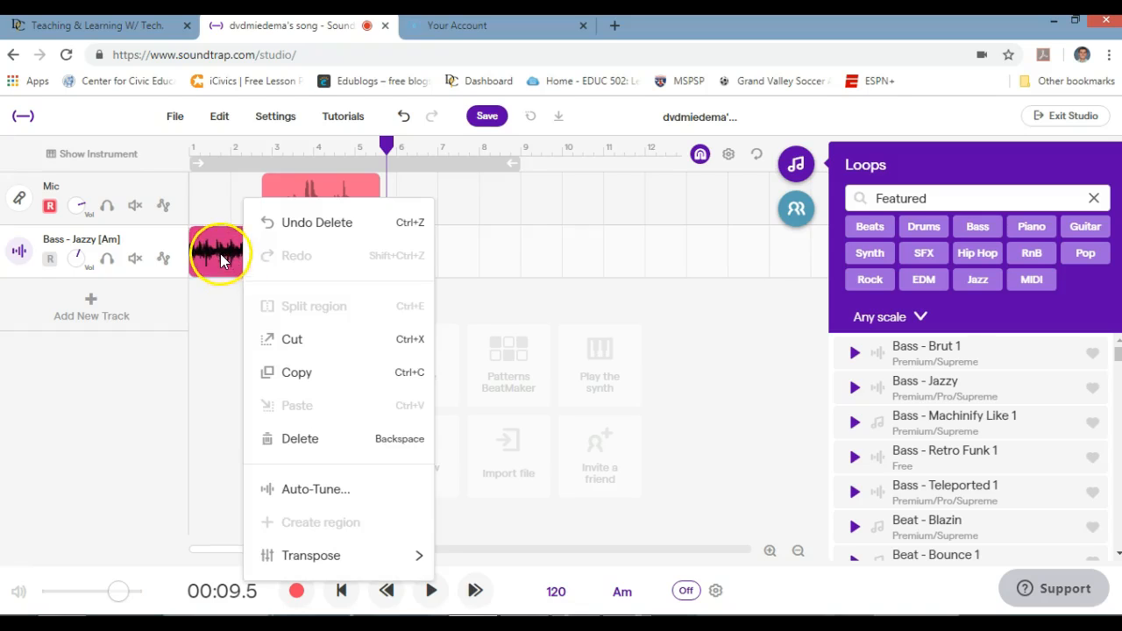
left_click(220, 254)
right_click(218, 253)
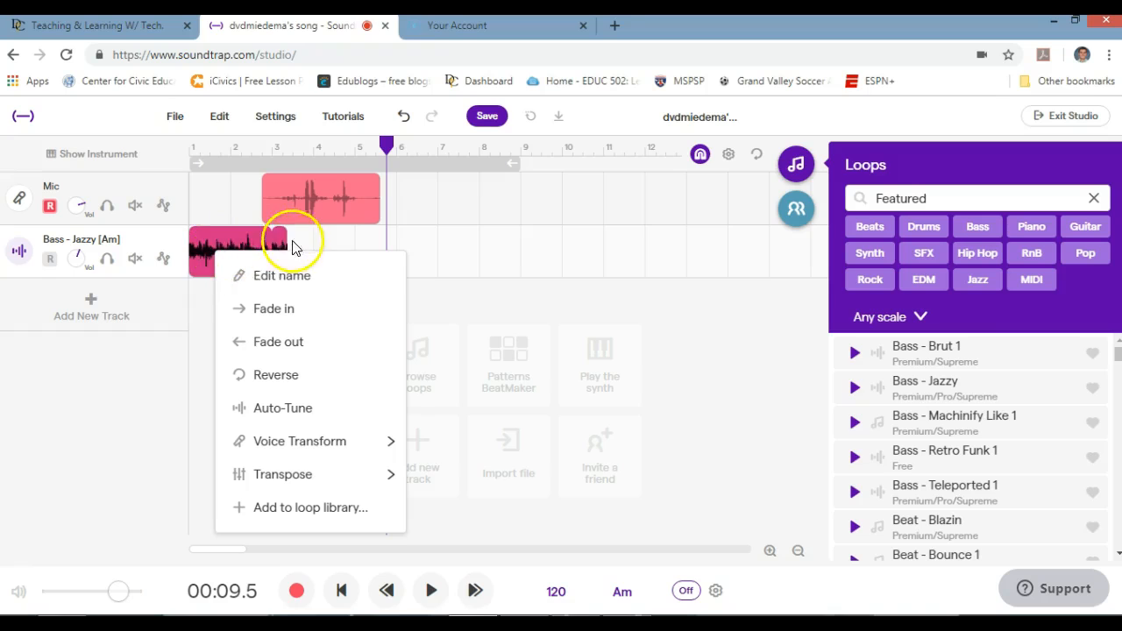
left_click(289, 342)
left_click_drag(388, 143, 186, 132)
key("space")
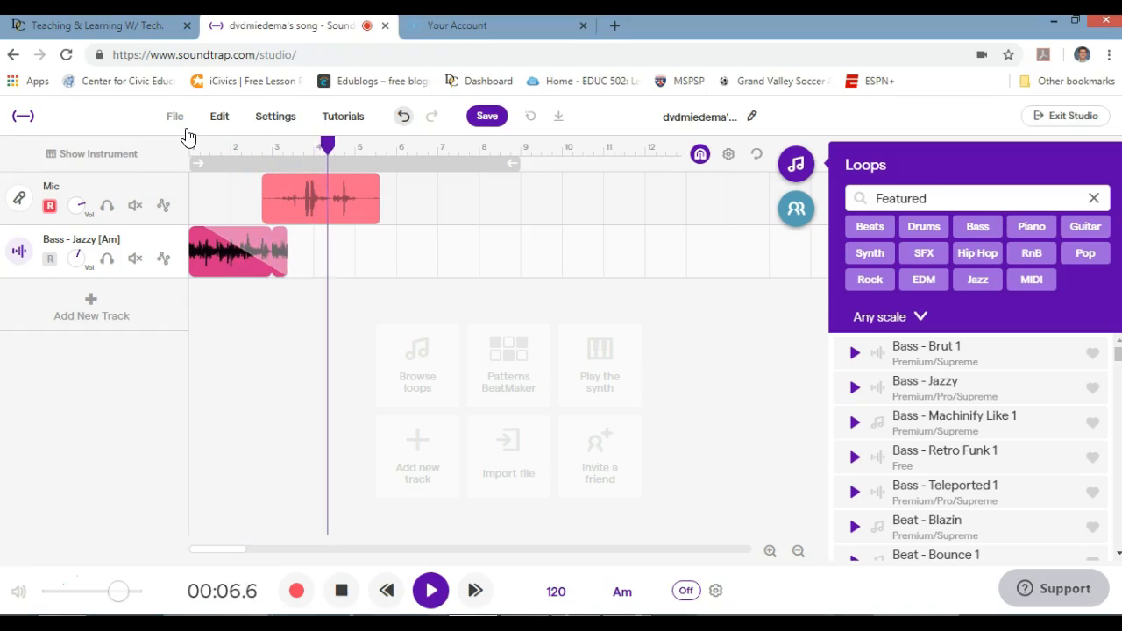
- Stop playback at 00:08.3, clear the Featured filter from the loop search, and hide the Loops browser
key("space")
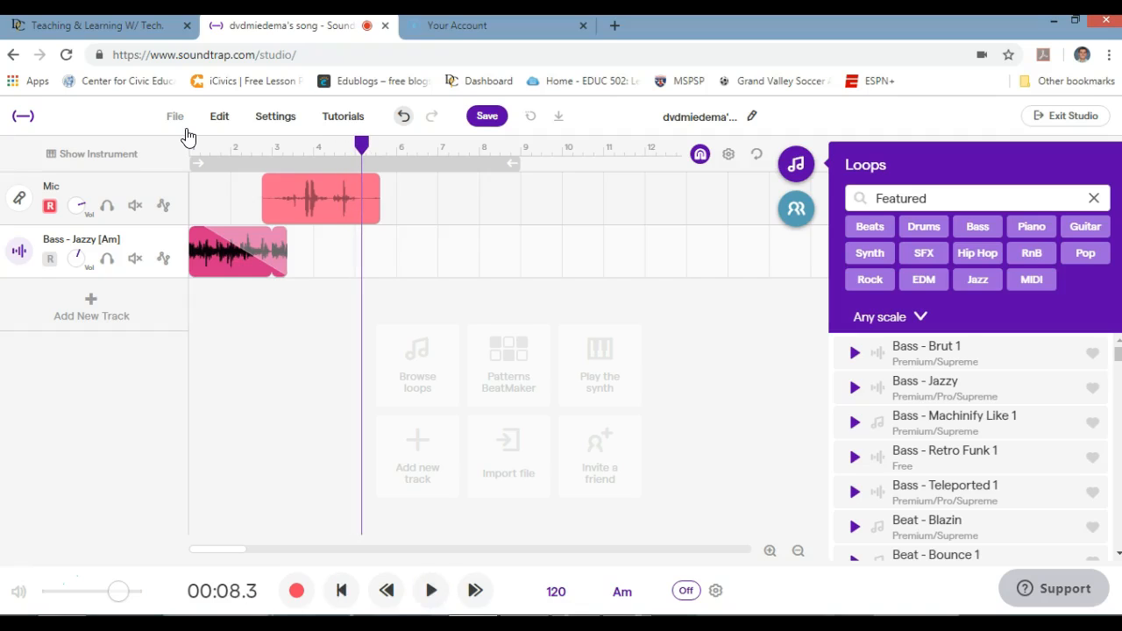
left_click(235, 239)
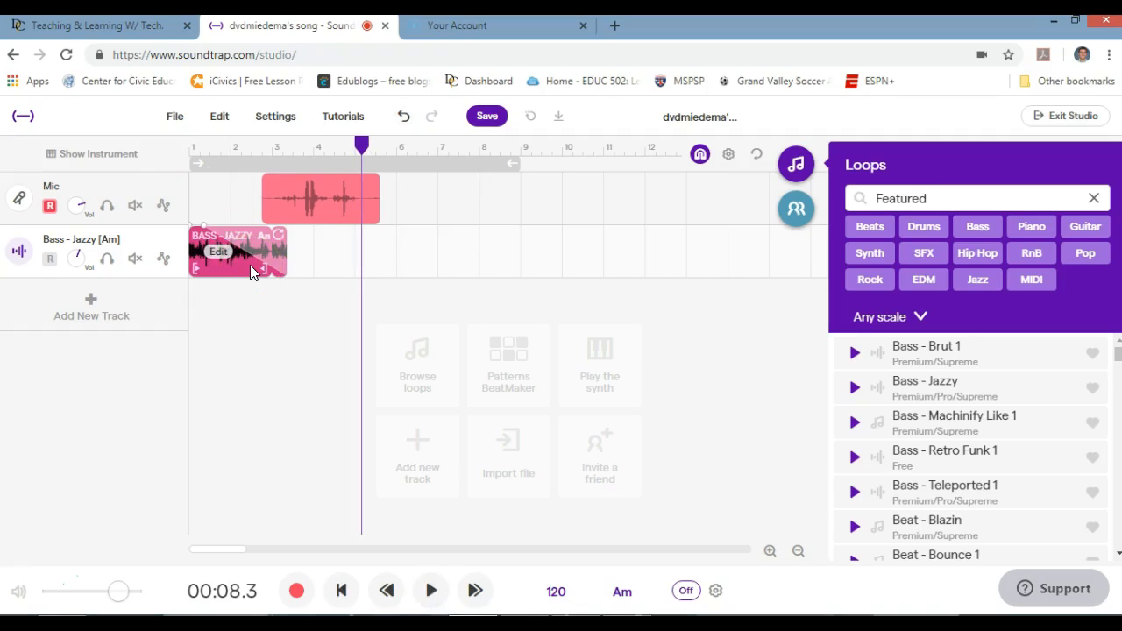
left_click(476, 193)
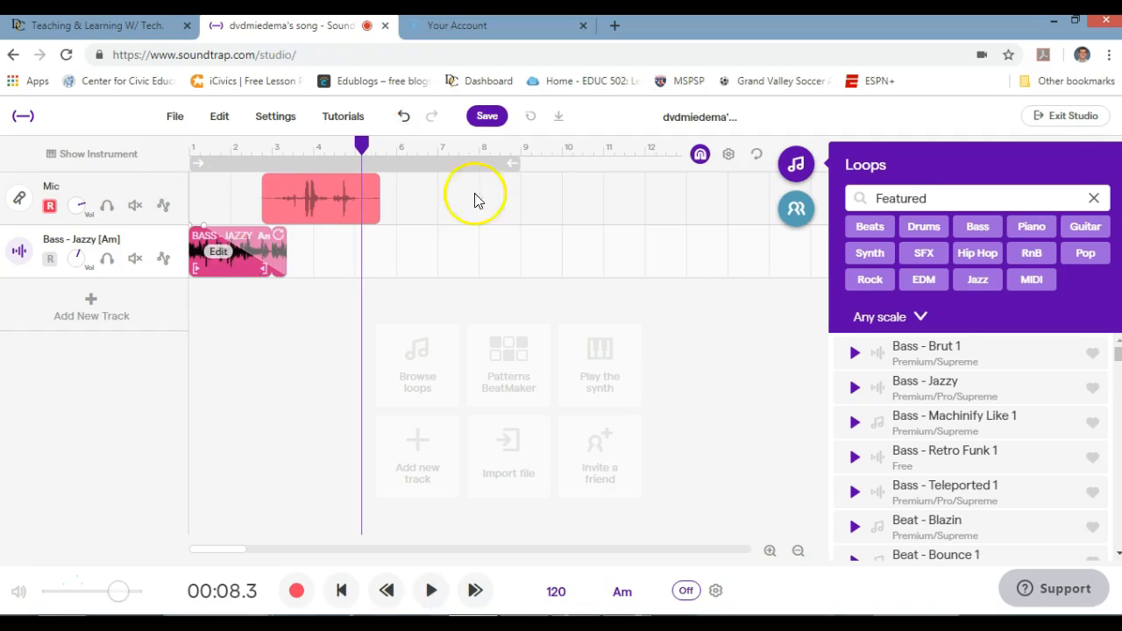
left_click(1094, 201)
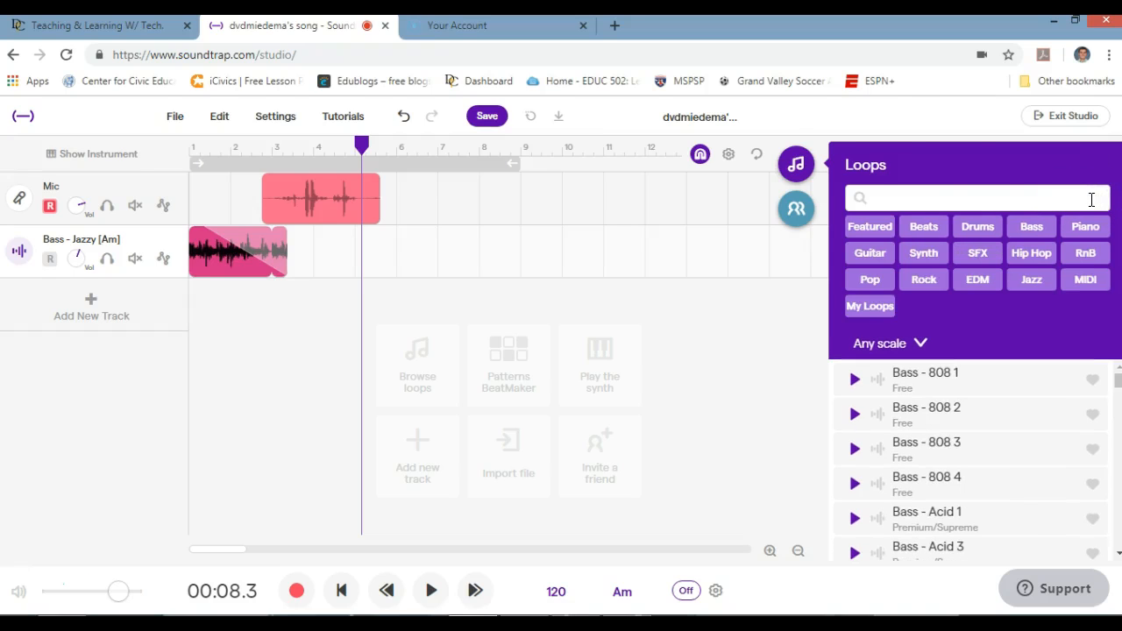
left_click(794, 169)
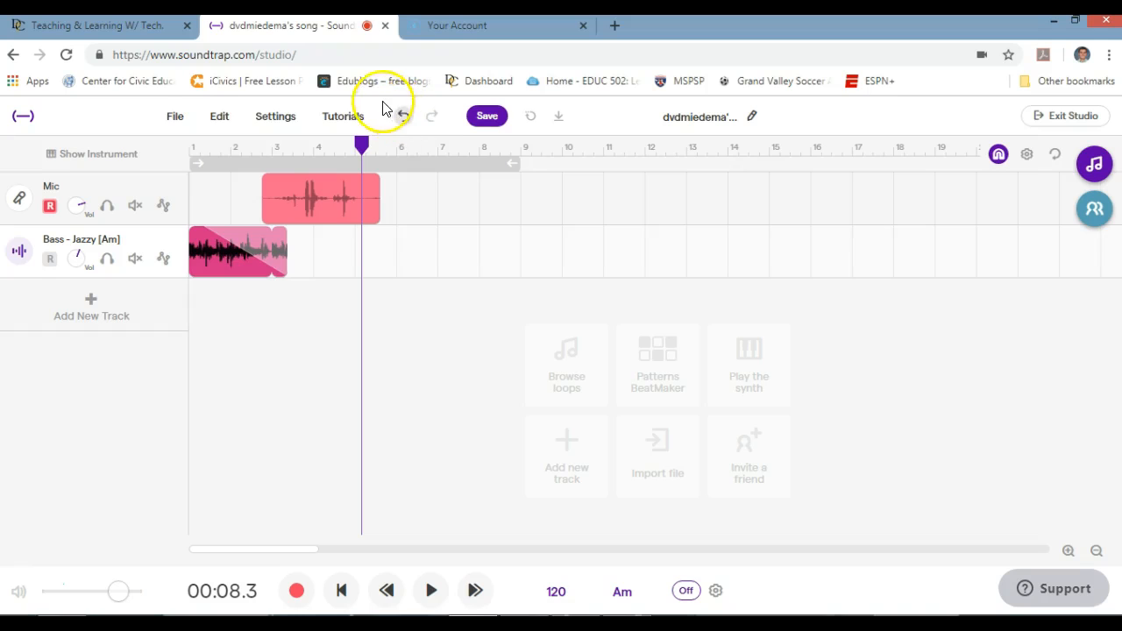
- Exit the studio and answer the save-changes prompt to reach the account profile page
left_click(24, 118)
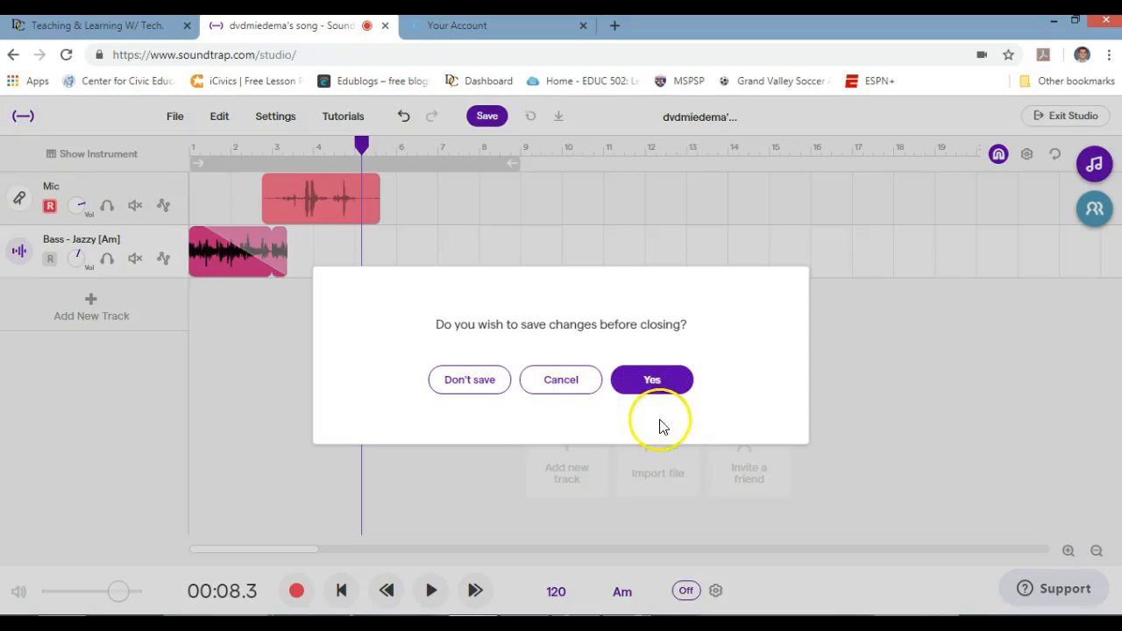
left_click(485, 386)
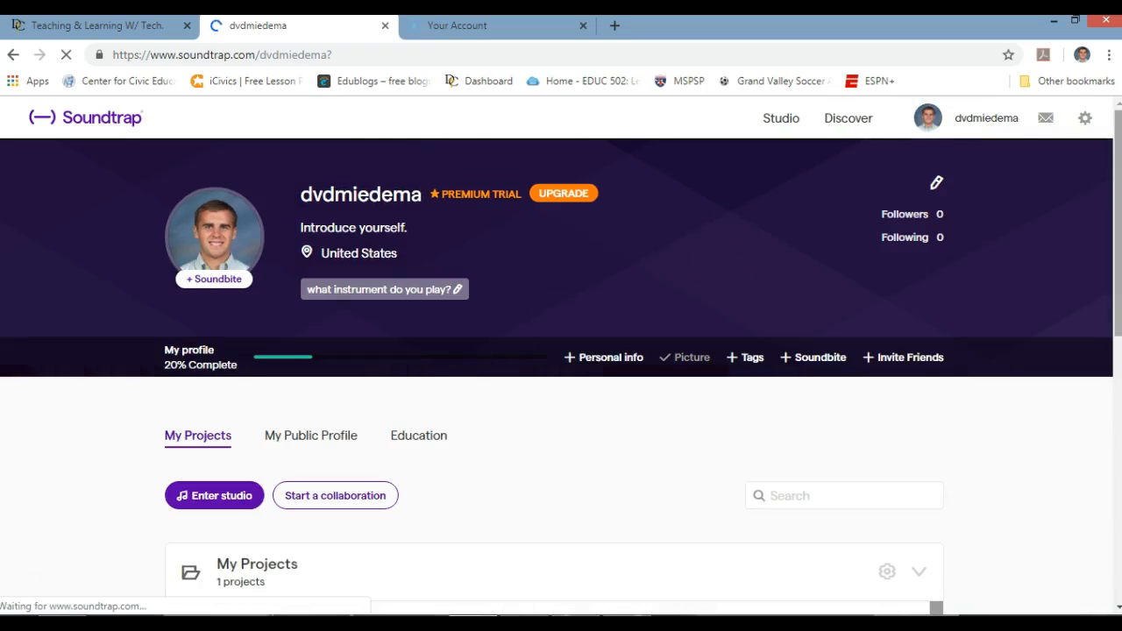
- Scroll down the profile page to the My Projects list showing 'My First Podcast'
left_click_drag(1111, 173, 1114, 292)
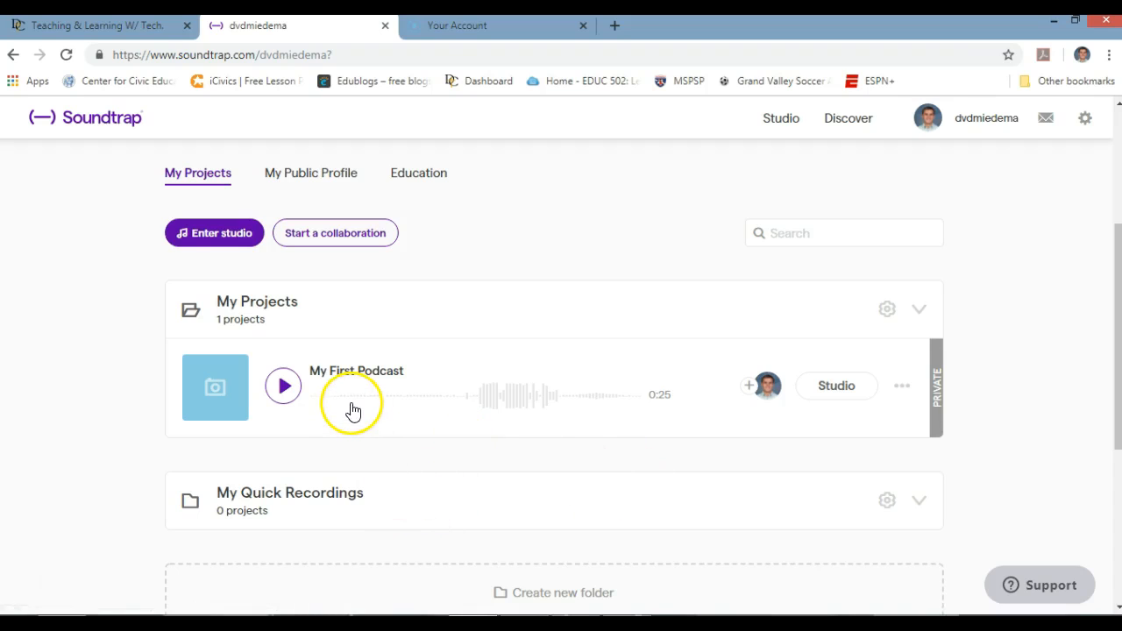
- Play the 0:25 'My First Podcast' project from its My Projects row to the end
left_click(289, 392)
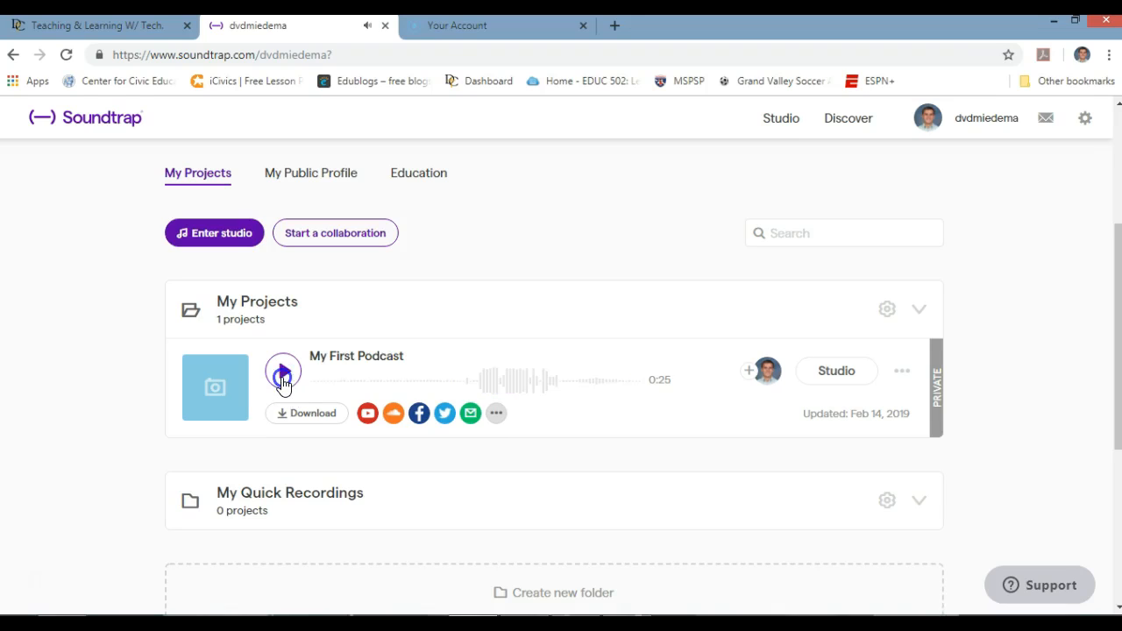
left_click(400, 381)
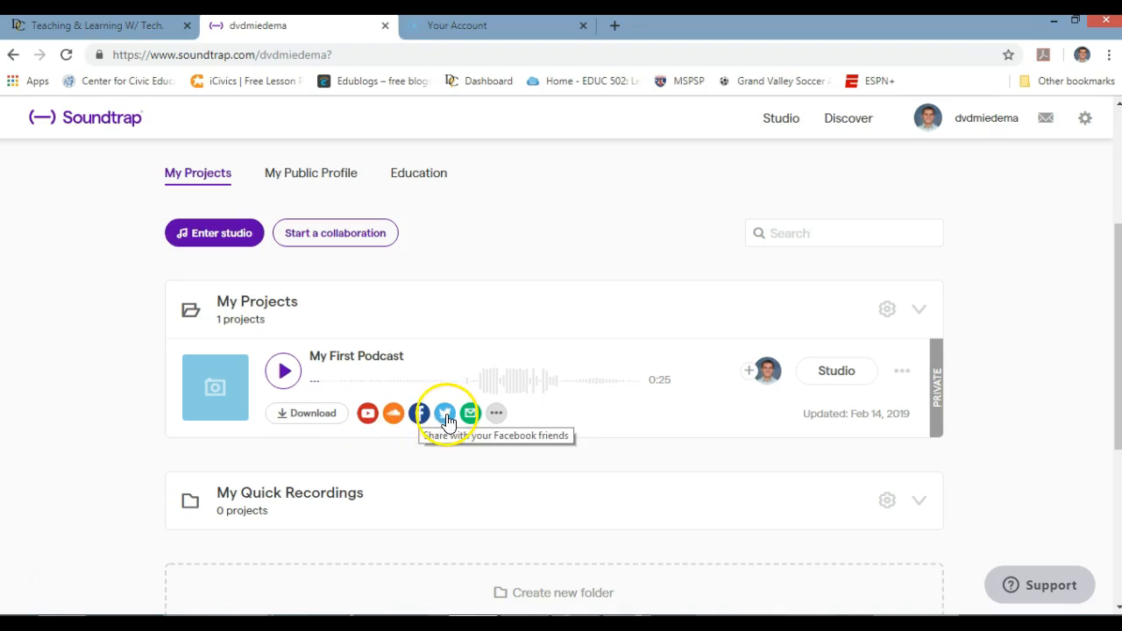
left_click(497, 417)
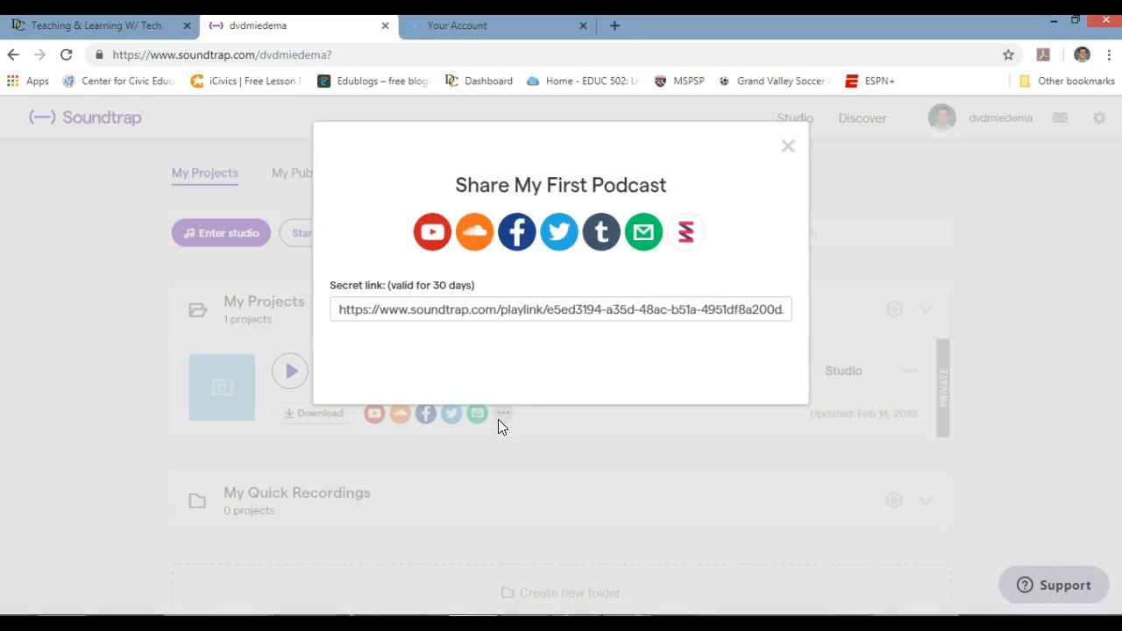
left_click(403, 318)
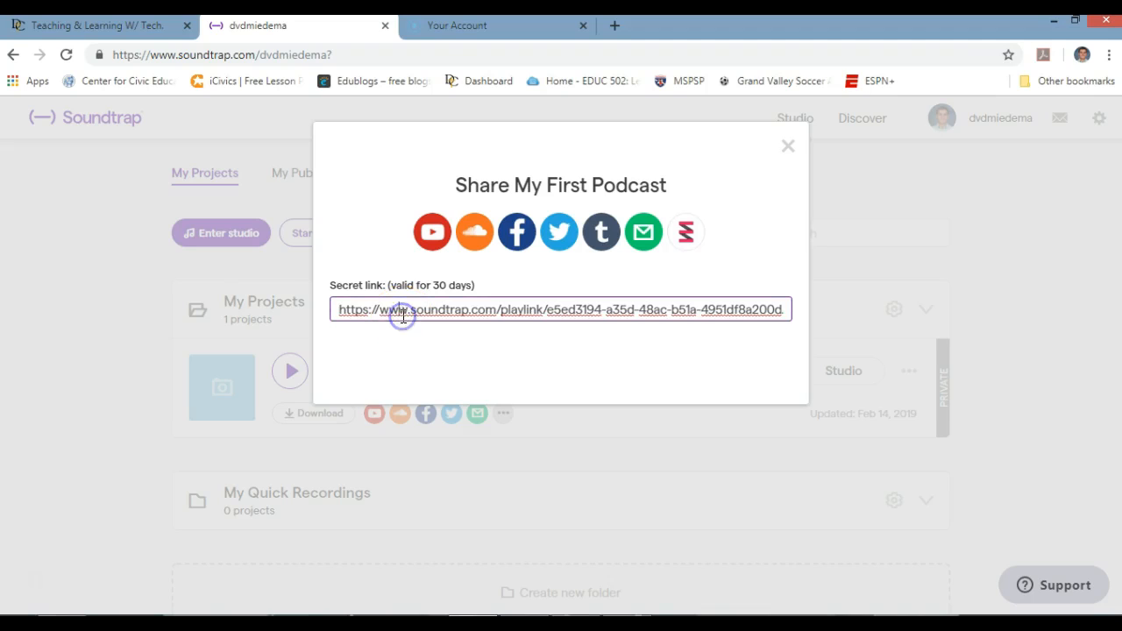
left_click(788, 146)
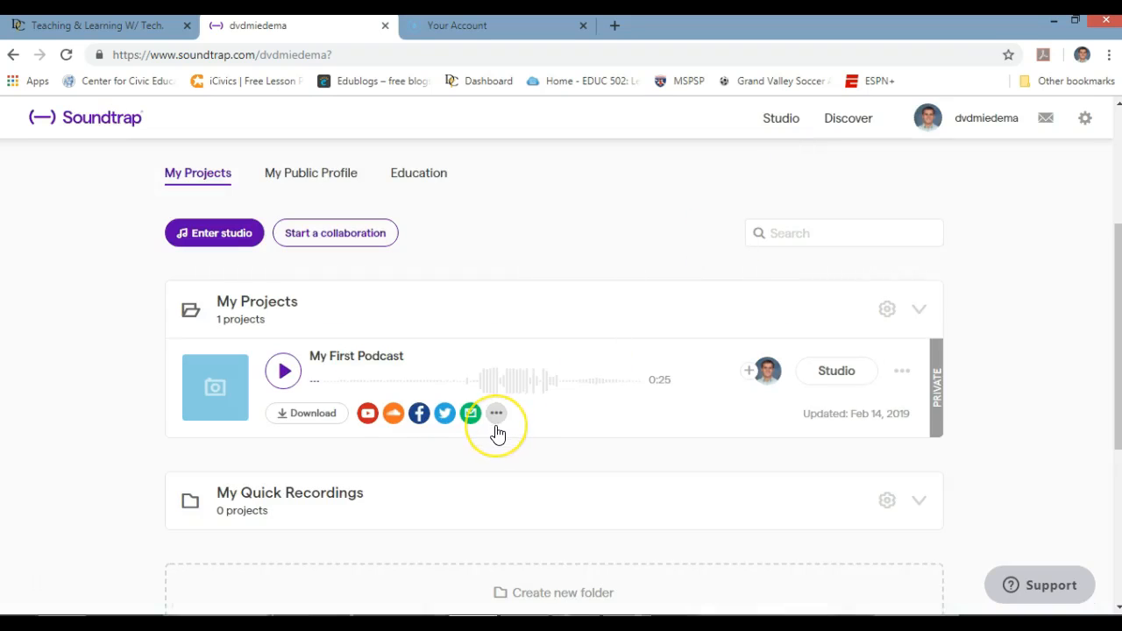